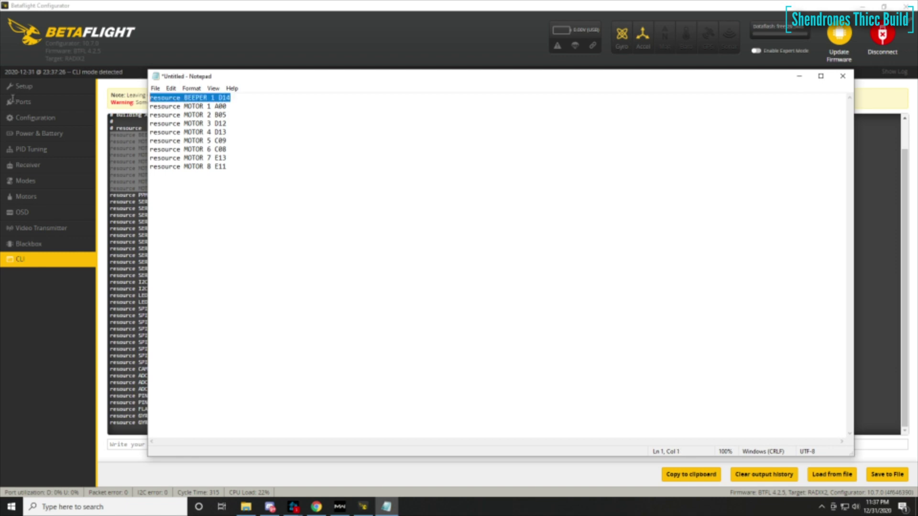
# - Move the Notepad window with the motor resource lines off the configurator and leave the CLI for the Setup page
pyautogui.moveTo(233, 77); pyautogui.dragTo(917, 61)
pyautogui.click(269, 312)
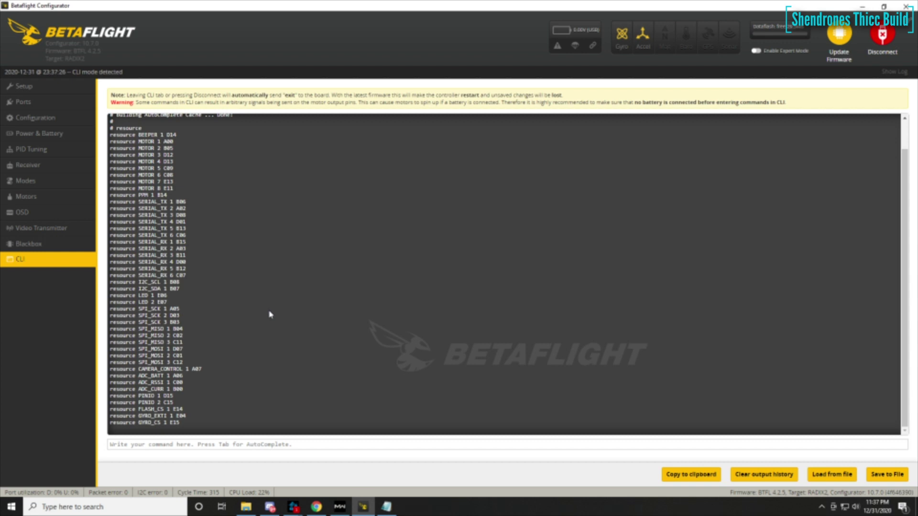
pyautogui.click(24, 86)
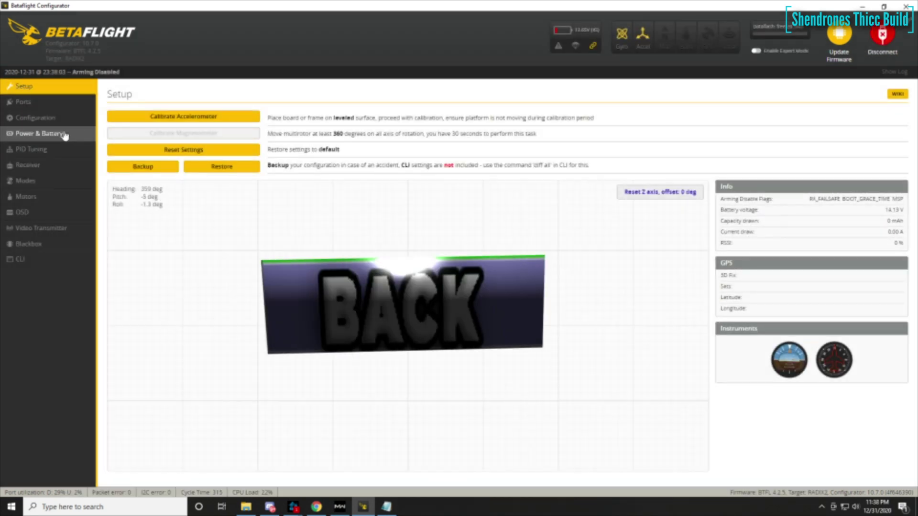
# - Capture the Octo X8 mixer diagram from the Configuration page with the snipping tool and move the snip aside
pyautogui.click(48, 118)
pyautogui.press('super')
pyautogui.write('snip')
pyautogui.press('Return')
pyautogui.moveTo(93, 131); pyautogui.dragTo(263, 290)
pyautogui.moveTo(177, 55); pyautogui.dragTo(647, 35)
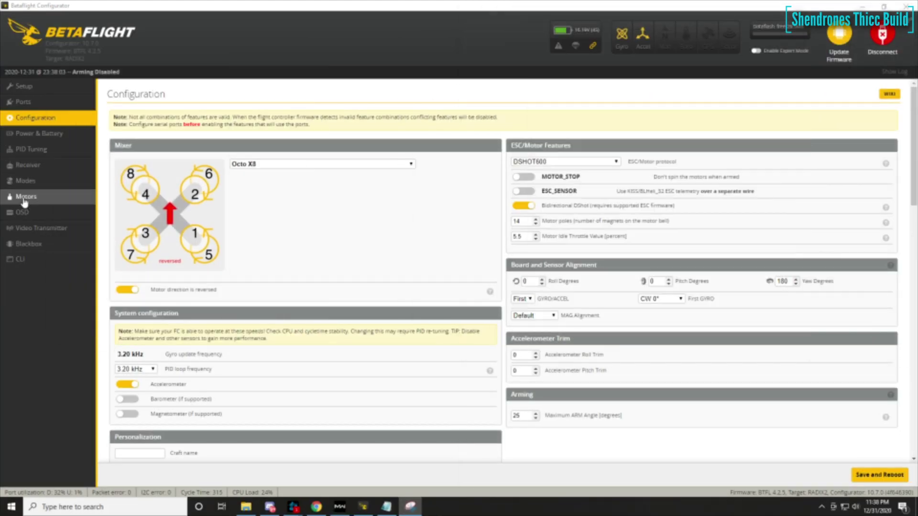
# - Open the Motors page and briefly spin the motors individually to see which physical motor each slider drives
pyautogui.click(26, 197)
pyautogui.moveTo(138, 324); pyautogui.dragTo(193, 329)
pyautogui.moveTo(345, 326); pyautogui.dragTo(402, 357)
pyautogui.moveTo(445, 324); pyautogui.dragTo(447, 339)
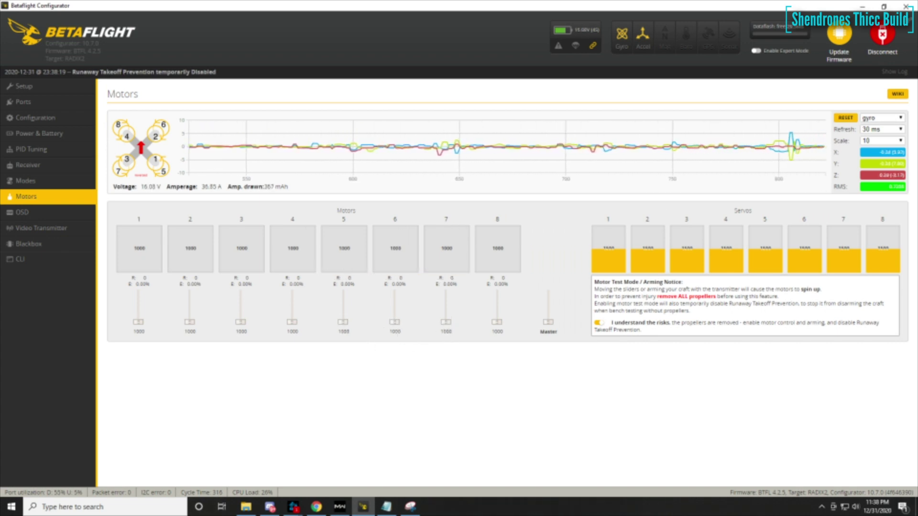
# - Spin motors 2, 5 and 7 individually and compare each with its position in the mixer diagram
pyautogui.hotkey('alt', 'Tab')
pyautogui.moveTo(190, 326); pyautogui.dragTo(195, 333)
pyautogui.moveTo(346, 322); pyautogui.dragTo(352, 334)
pyautogui.moveTo(447, 322); pyautogui.dragTo(500, 353)
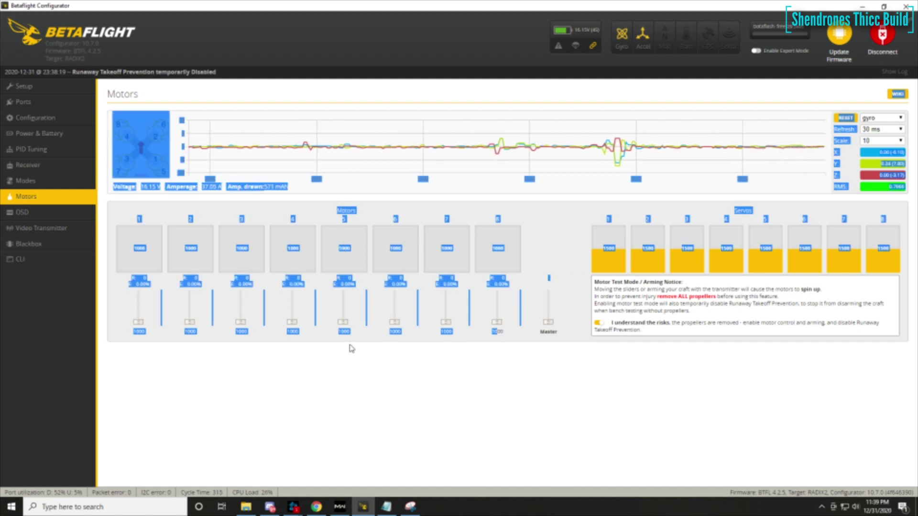
pyautogui.click(338, 366)
pyautogui.moveTo(342, 323); pyautogui.dragTo(405, 358)
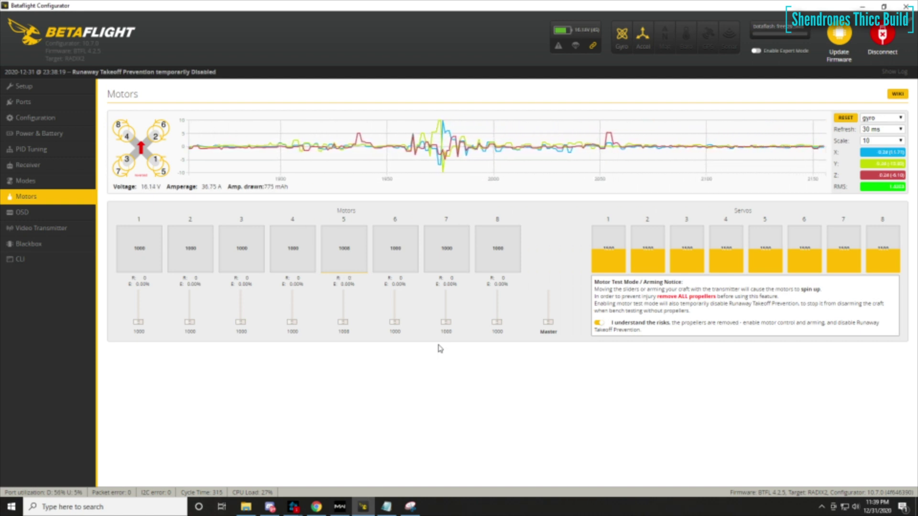
# - Spin motors 3, 5, 7 and 8 individually to identify their physical positions on the frame
pyautogui.hotkey('alt', 'Tab')
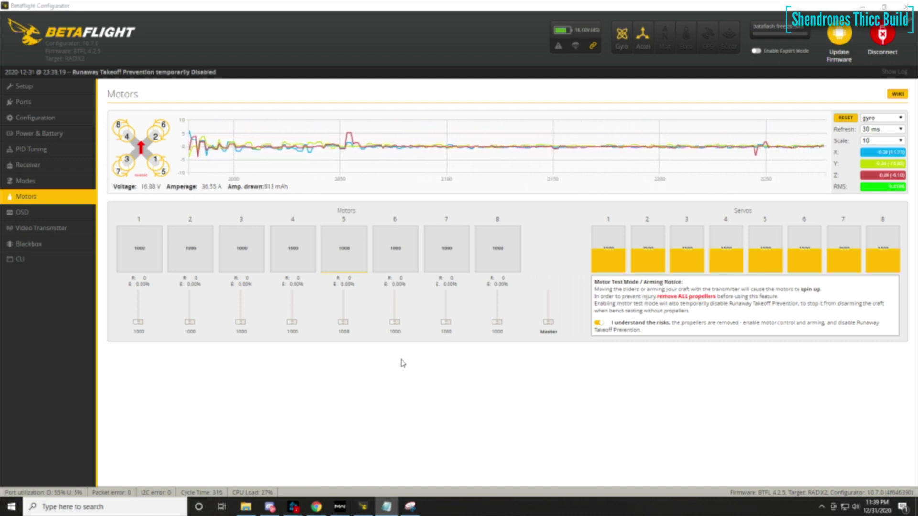
pyautogui.click(403, 364)
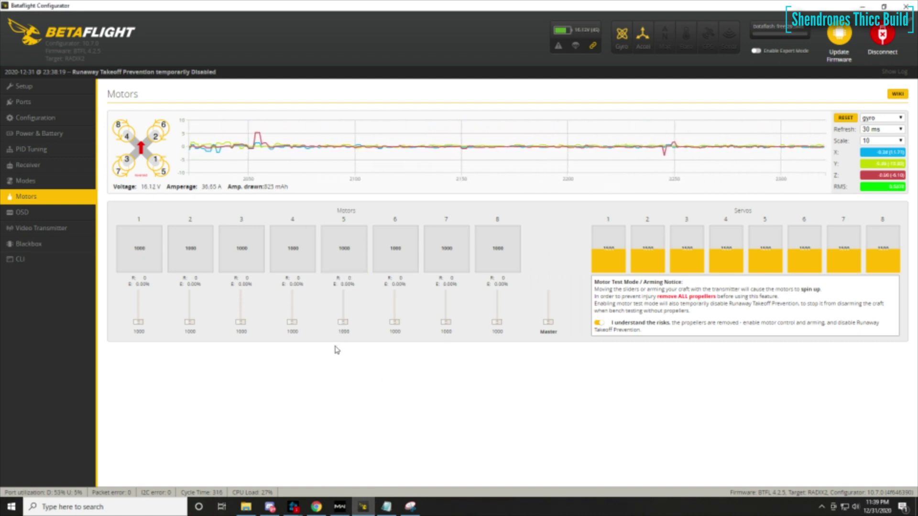
pyautogui.moveTo(240, 323); pyautogui.dragTo(249, 336)
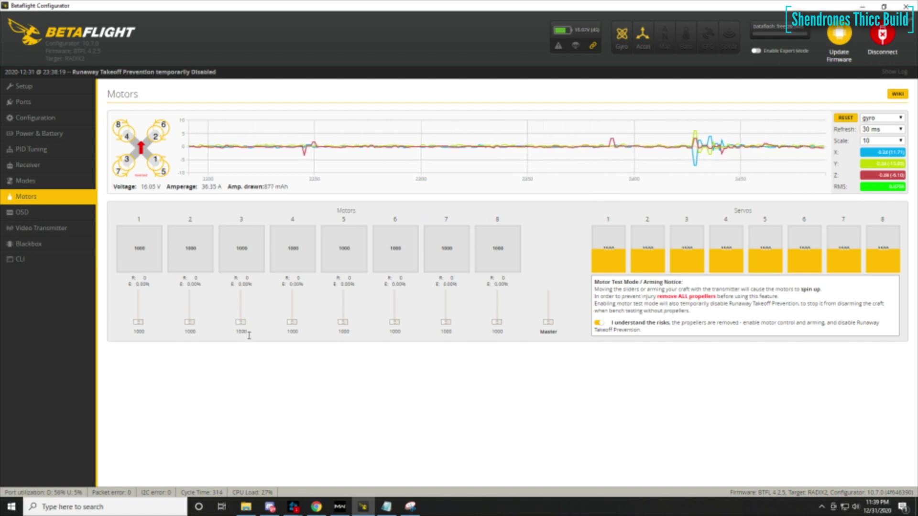
pyautogui.moveTo(343, 323); pyautogui.dragTo(354, 333)
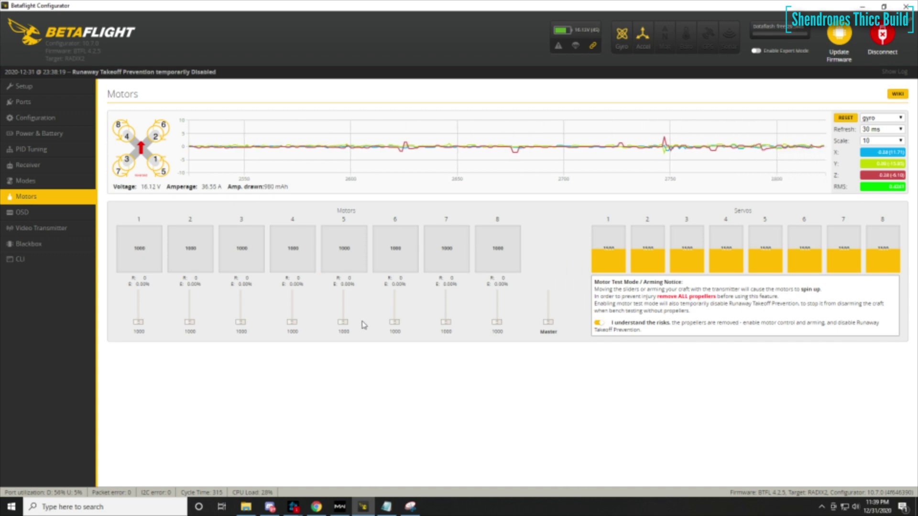
pyautogui.moveTo(448, 327); pyautogui.dragTo(453, 334)
pyautogui.moveTo(497, 327); pyautogui.dragTo(504, 333)
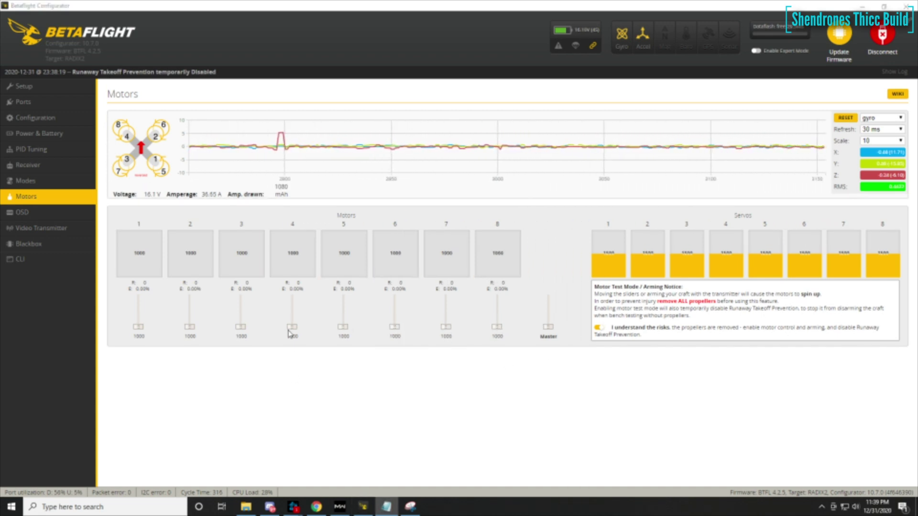
# - Spin motors 5, 6 and 7 one at a time, switching to Notepad after each to note its matching position
pyautogui.moveTo(343, 327); pyautogui.dragTo(344, 329)
pyautogui.hotkey('alt', 'Tab')
pyautogui.hotkey('alt', 'Tab')
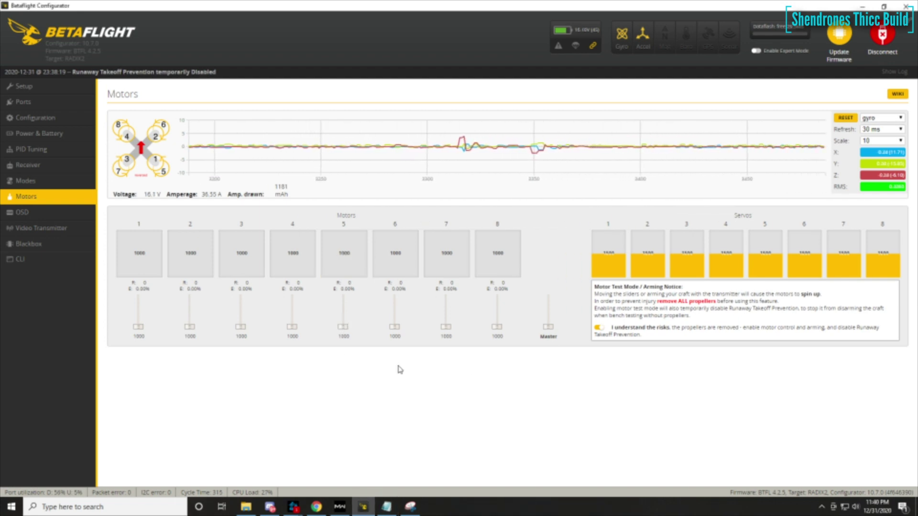
pyautogui.moveTo(399, 332); pyautogui.dragTo(397, 330)
pyautogui.hotkey('alt', 'Tab')
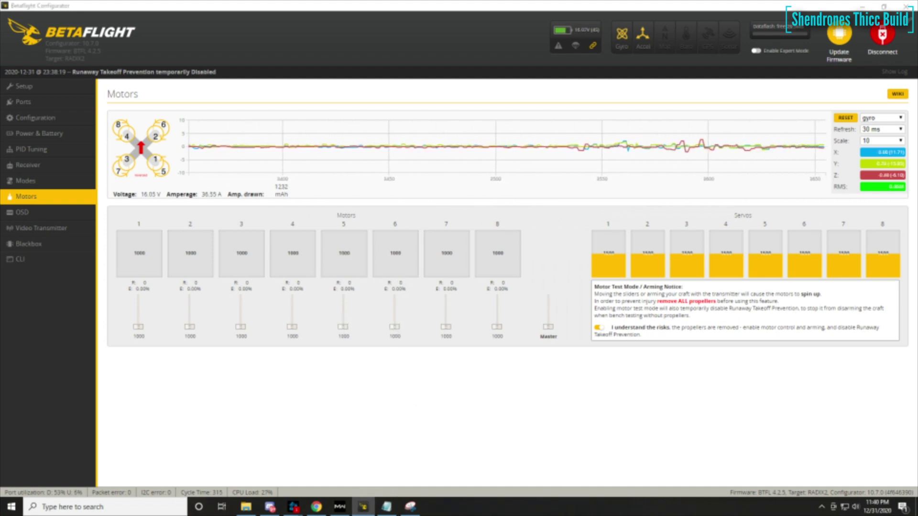
pyautogui.hotkey('alt', 'Tab')
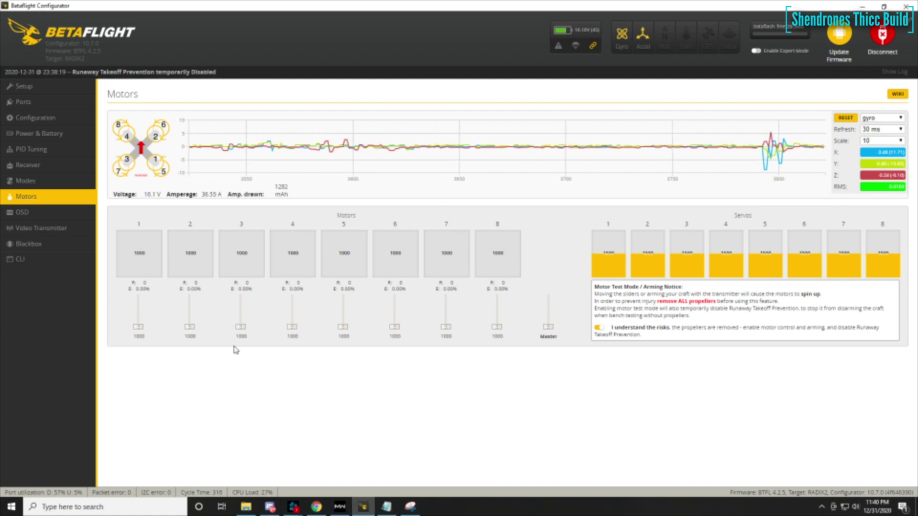
pyautogui.moveTo(446, 327); pyautogui.dragTo(447, 327)
pyautogui.hotkey('alt', 'Tab')
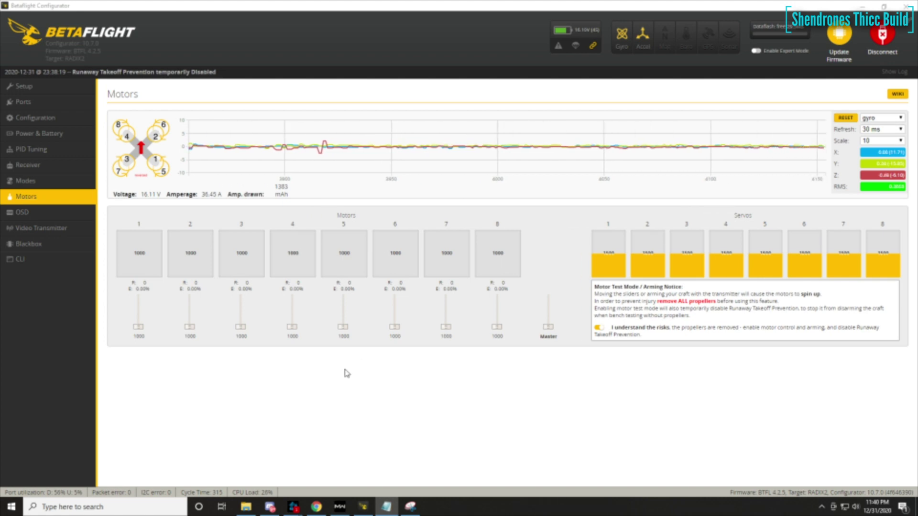
pyautogui.hotkey('alt', 'Tab')
# - Recheck motors 1 to 4 and complete the motor mapping in Notepad as 1-7, 2-6, 3-8, 4-5, 5-4, 6-1, 7-3, 8-2
pyautogui.moveTo(139, 327); pyautogui.dragTo(139, 328)
pyautogui.moveTo(190, 327); pyautogui.dragTo(192, 328)
pyautogui.moveTo(243, 327); pyautogui.dragTo(294, 329)
pyautogui.hotkey('alt', 'Tab')
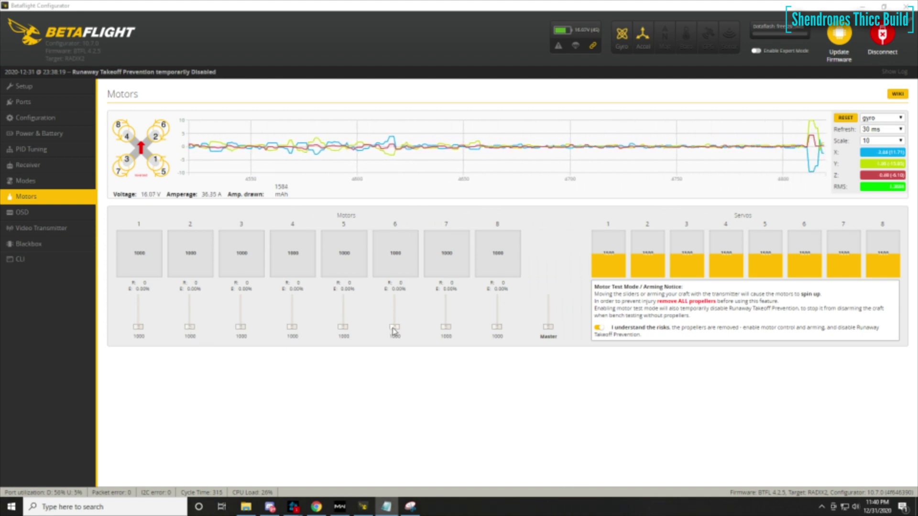
pyautogui.moveTo(138, 327); pyautogui.dragTo(140, 328)
pyautogui.hotkey('alt', 'Tab')
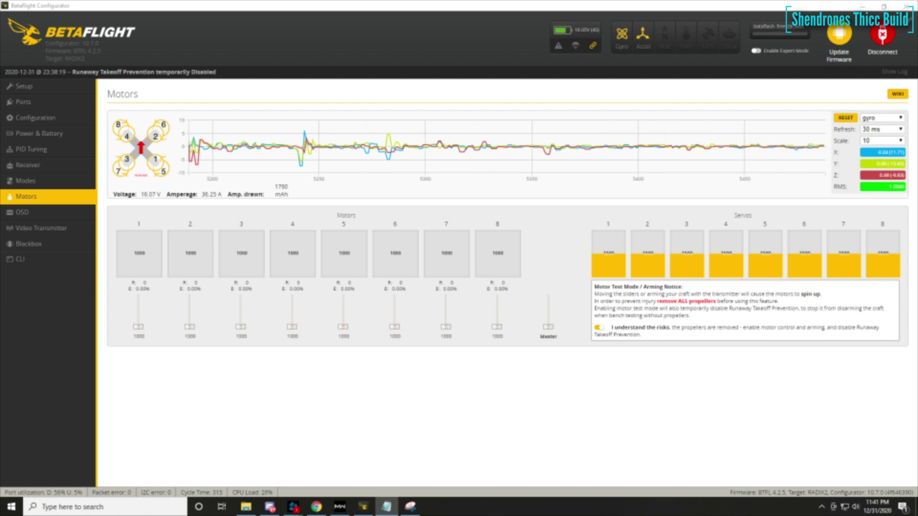
pyautogui.moveTo(138, 327); pyautogui.dragTo(139, 328)
pyautogui.moveTo(192, 327); pyautogui.dragTo(192, 330)
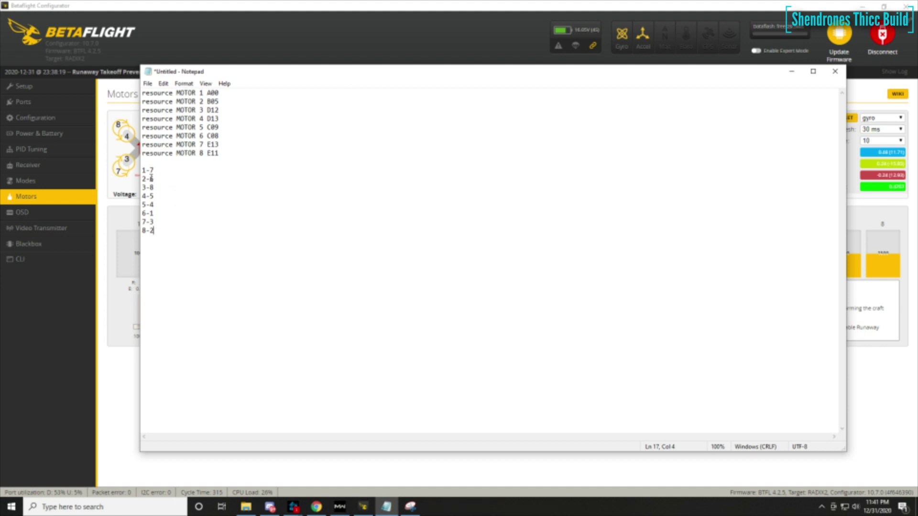
# - Duplicate the eight resource MOTOR lines below the mapping list in Notepad
pyautogui.doubleClick(213, 93)
pyautogui.moveTo(229, 154); pyautogui.dragTo(142, 94)
pyautogui.hotkey('ctrl', 'c')
pyautogui.click(199, 270)
pyautogui.hotkey('ctrl', 'v')
# - In the duplicated block, set the MOTOR 1 pin to E13 and the MOTOR 2 pin to C08
pyautogui.doubleClick(213, 300)
pyautogui.hotkey('ctrl', 'c')
pyautogui.doubleClick(213, 247)
pyautogui.hotkey('ctrl', 'v')
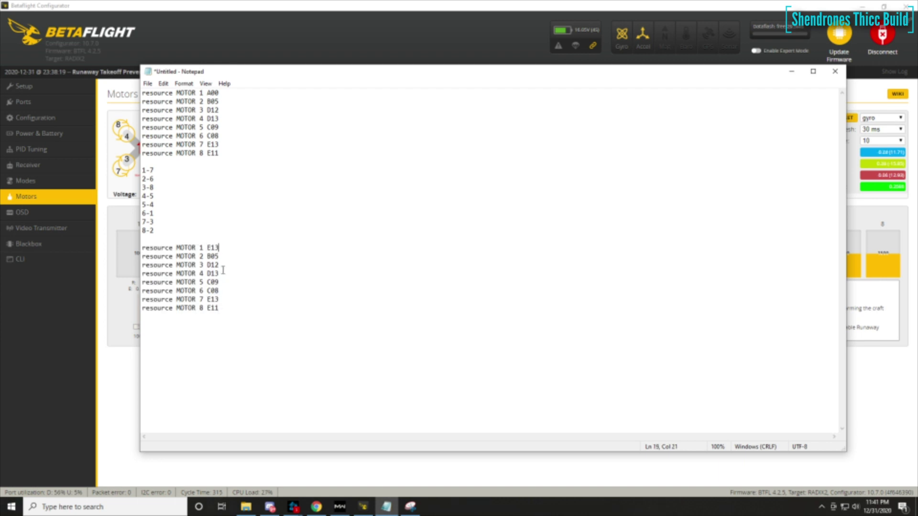
pyautogui.doubleClick(213, 290)
pyautogui.hotkey('ctrl', 'c')
pyautogui.doubleClick(213, 256)
pyautogui.hotkey('ctrl', 'v')
# - In the duplicated block, set the MOTOR 3 pin to E11 and the MOTOR 4 pin to C09
pyautogui.doubleClick(213, 153)
pyautogui.hotkey('ctrl', 'c')
pyautogui.doubleClick(212, 265)
pyautogui.hotkey('ctrl', 'v')
pyautogui.doubleClick(163, 200)
pyautogui.click(170, 201)
pyautogui.doubleClick(212, 127)
pyautogui.hotkey('ctrl', 'c')
pyautogui.doubleClick(213, 274)
pyautogui.hotkey('ctrl', 'v')
# - In the duplicated block, set the MOTOR 5 pin to D13 and the MOTOR 6 pin to A00
pyautogui.moveTo(145, 203); pyautogui.dragTo(157, 209)
pyautogui.doubleClick(212, 120)
pyautogui.hotkey('ctrl', 'c')
pyautogui.doubleClick(214, 282)
pyautogui.hotkey('ctrl', 'v')
pyautogui.moveTo(142, 213); pyautogui.dragTo(158, 218)
pyautogui.doubleClick(213, 94)
pyautogui.hotkey('ctrl', 'c')
pyautogui.doubleClick(213, 290)
pyautogui.hotkey('ctrl', 'v')
# - In the duplicated block, set the MOTOR 7 pin to D12 and the MOTOR 8 pin to B05
pyautogui.moveTo(143, 223); pyautogui.dragTo(160, 225)
pyautogui.click(209, 111)
pyautogui.doubleClick(213, 110)
pyautogui.hotkey('ctrl', 'c')
pyautogui.doubleClick(212, 300)
pyautogui.hotkey('ctrl', 'v')
pyautogui.moveTo(142, 231); pyautogui.dragTo(154, 231)
pyautogui.doubleClick(212, 101)
pyautogui.hotkey('ctrl', 'c')
pyautogui.doubleClick(213, 308)
pyautogui.hotkey('ctrl', 'v')
# - Copy the eight remapped resource MOTOR lines and run them in the Betaflight CLI
pyautogui.moveTo(228, 308); pyautogui.dragTo(145, 248)
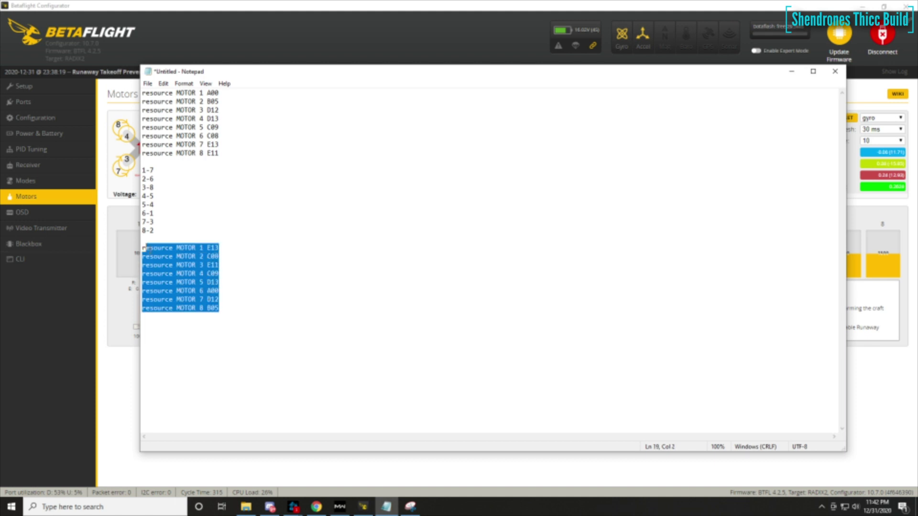
pyautogui.click(57, 259)
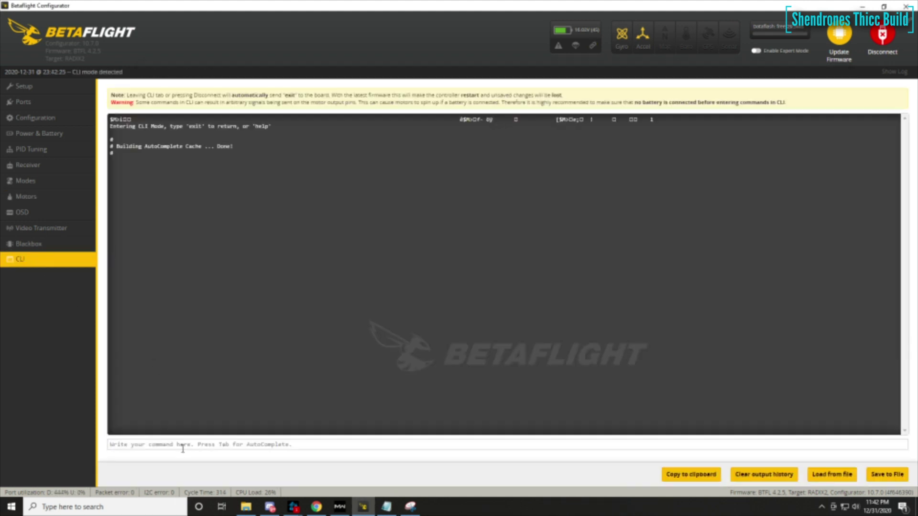
pyautogui.hotkey('ctrl', 'v')
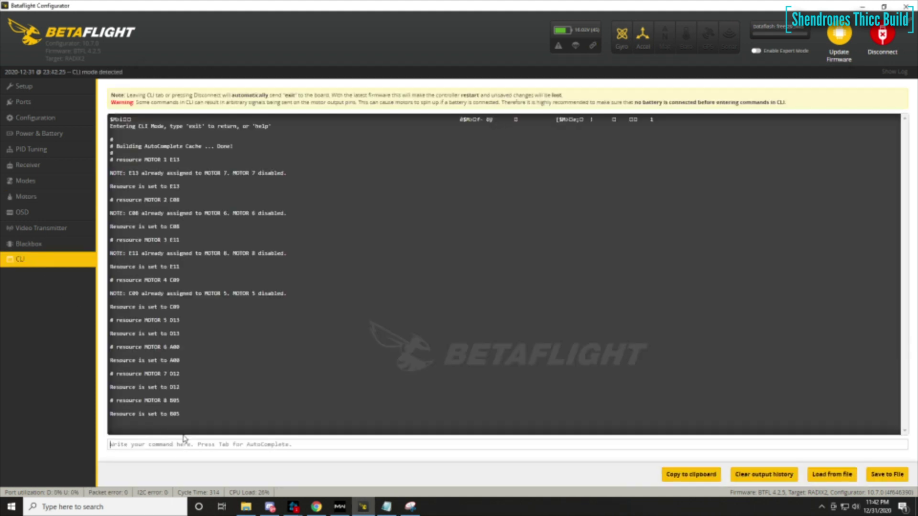
# - In the original resource block in Notepad, replace the pins of MOTOR 8, 7, 6 and 5 with none
pyautogui.click(386, 506)
pyautogui.moveTo(220, 153); pyautogui.dragTo(142, 93)
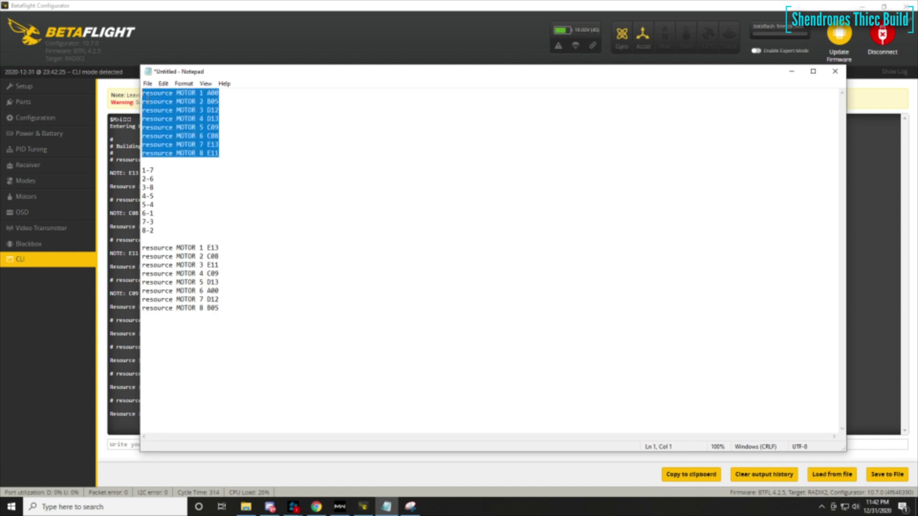
pyautogui.click(227, 155)
pyautogui.doubleClick(212, 154)
pyautogui.write('none')
pyautogui.doubleClick(215, 153)
pyautogui.hotkey('ctrl', 'c')
pyautogui.doubleClick(216, 145)
pyautogui.hotkey('ctrl', 'v')
pyautogui.doubleClick(214, 137)
pyautogui.hotkey('ctrl', 'v')
pyautogui.doubleClick(214, 128)
pyautogui.hotkey('ctrl', 'v')
# - Replace the pins of MOTOR 4, 3, 2 and 1 in the original resource block with none
pyautogui.doubleClick(213, 119)
pyautogui.hotkey('ctrl', 'z')
pyautogui.doubleClick(213, 111)
pyautogui.hotkey('ctrl', 'v')
pyautogui.doubleClick(214, 103)
pyautogui.hotkey('ctrl', 'v')
pyautogui.doubleClick(214, 94)
pyautogui.hotkey('ctrl', 'v')
# - Copy the eight resource MOTOR none lines and insert them directly above the remapped lines
pyautogui.moveTo(224, 153); pyautogui.dragTo(142, 93)
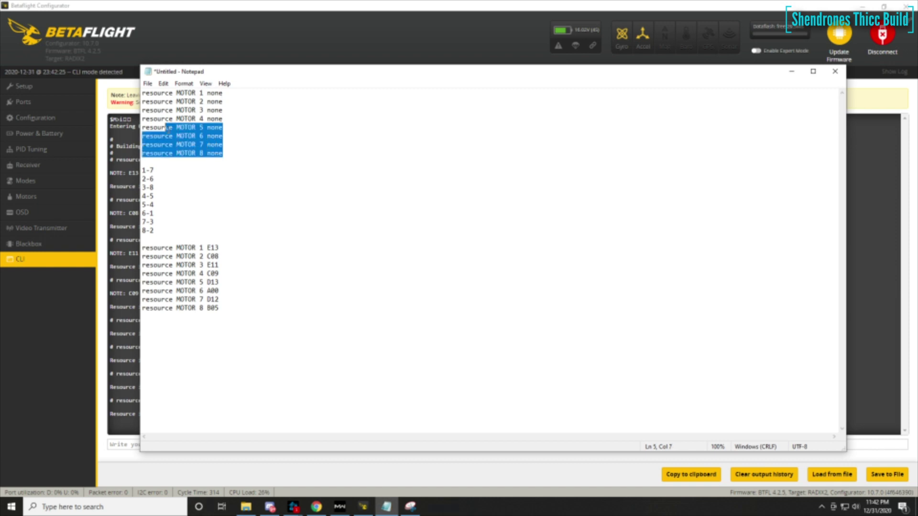
pyautogui.click(149, 238)
pyautogui.hotkey('ctrl', 'v')
# - Run the combined none and remapped resource MOTOR lines in the Betaflight CLI, and save the configuration
pyautogui.moveTo(143, 239); pyautogui.dragTo(233, 364)
pyautogui.hotkey('ctrl', 'c')
pyautogui.click(136, 447)
pyautogui.hotkey('ctrl', 'v')
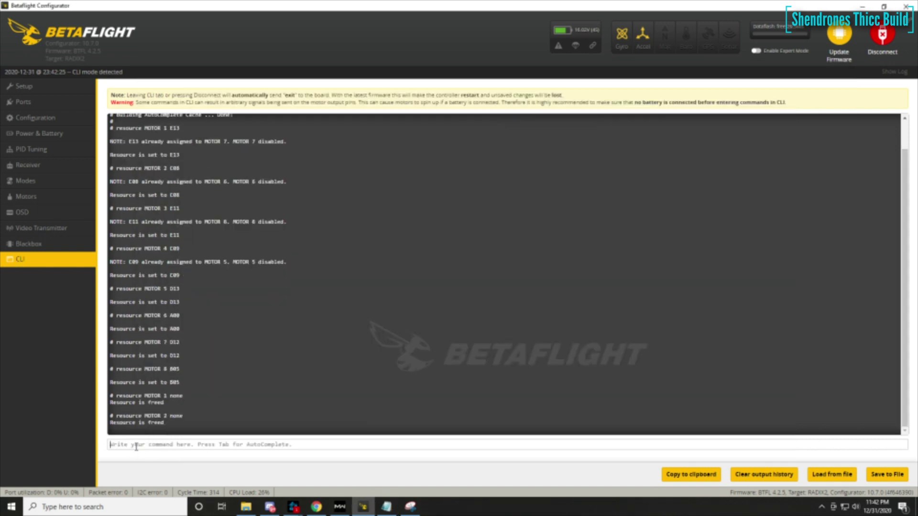
pyautogui.write('save')
pyautogui.press('Return')
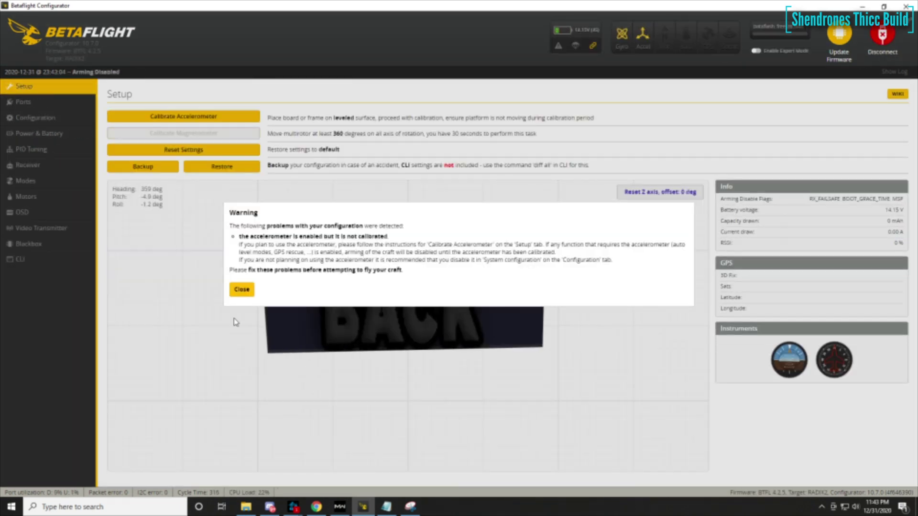
# - Dismiss the accelerometer warning, open the Motors page and spin motors 1 to 8 in order to verify the mapping
pyautogui.click(242, 289)
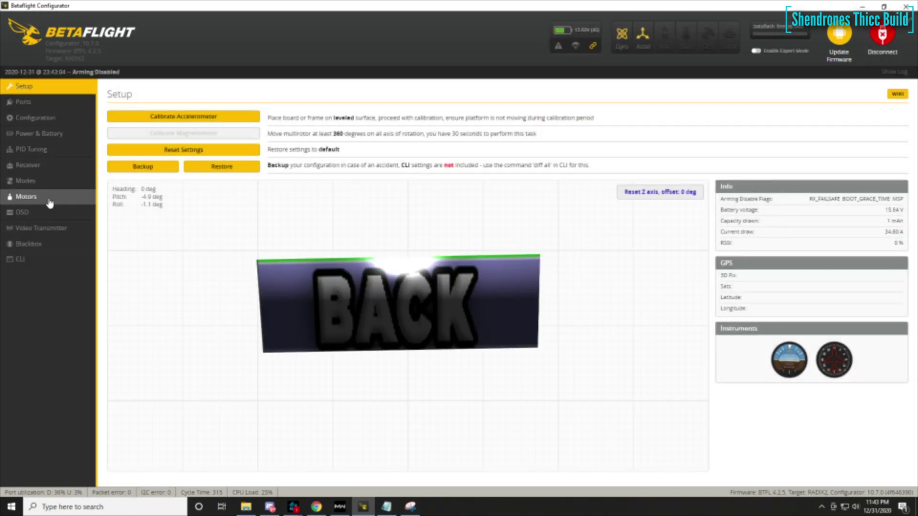
pyautogui.click(26, 197)
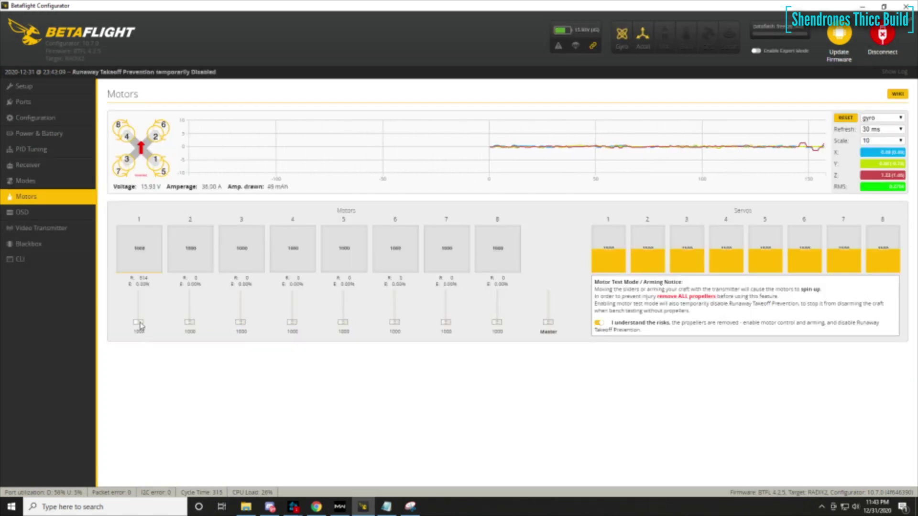
pyautogui.moveTo(140, 323); pyautogui.dragTo(136, 331)
pyautogui.moveTo(191, 322); pyautogui.dragTo(498, 330)
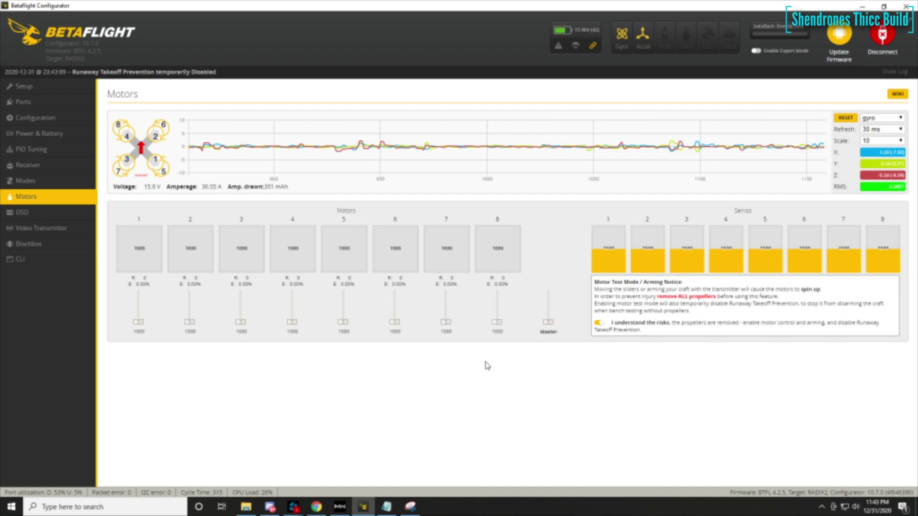
# - Spin motor 1 to check its rotation and record "1 reverse" in Notepad, starting a new line for motor 2
pyautogui.moveTo(139, 323); pyautogui.dragTo(137, 331)
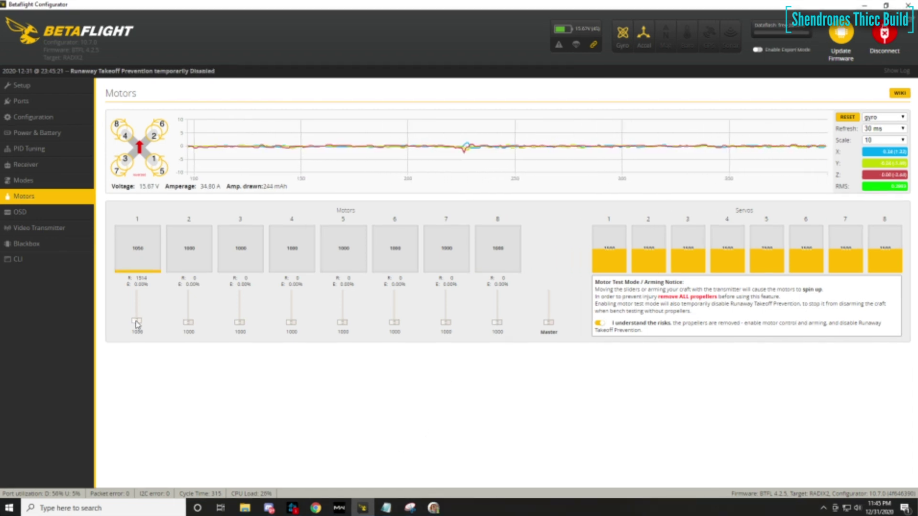
pyautogui.click(386, 508)
pyautogui.click(241, 393)
pyautogui.write('1 reverse 2')
pyautogui.press('BackSpace')
pyautogui.press('BackSpace')
pyautogui.press('Return')
pyautogui.write('2')
pyautogui.click(95, 368)
# - Spin motors 2 and 3 to check their rotation and record "2 none" and "3 reverse" in Notepad
pyautogui.moveTo(187, 325); pyautogui.dragTo(187, 321)
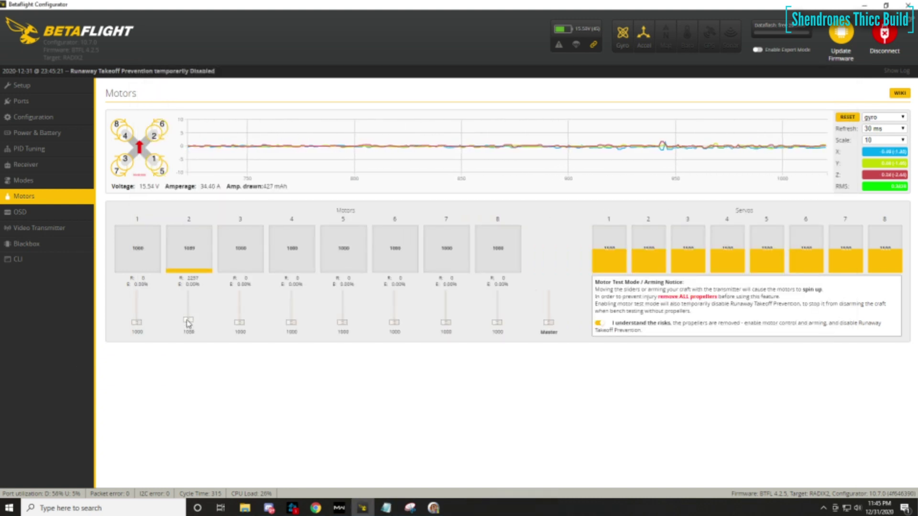
pyautogui.moveTo(187, 322); pyautogui.dragTo(243, 330)
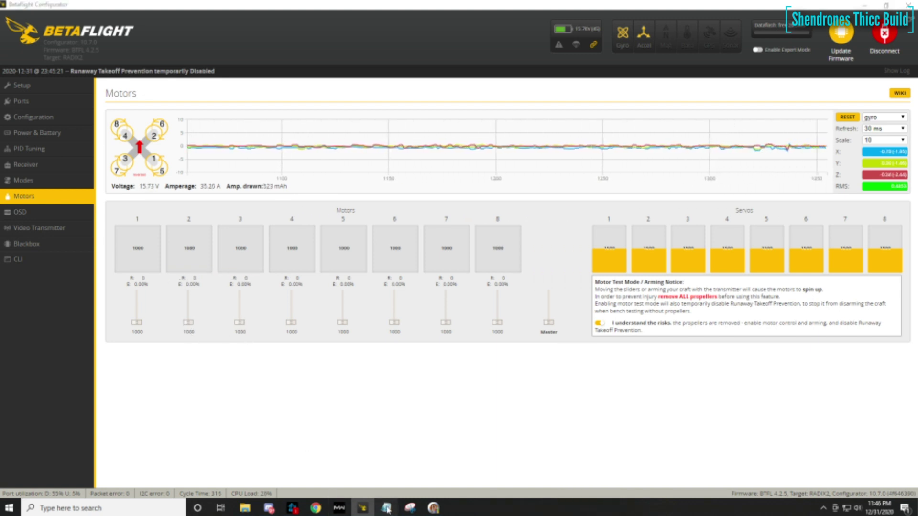
pyautogui.click(386, 508)
pyautogui.write('none')
pyautogui.press('Return')
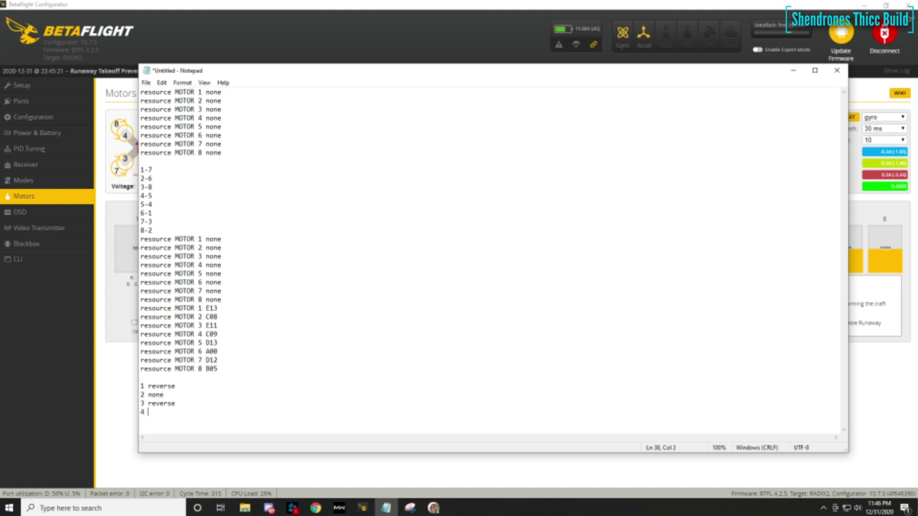
# - Spin motor 4 in Betaflight to check its rotation and record "4 reverse" in Notepad
pyautogui.hotkey('alt', 'Tab')
pyautogui.moveTo(291, 324); pyautogui.dragTo(291, 331)
pyautogui.click(386, 508)
pyautogui.write('rev')
# - Spin motors 5 and 6 to check their rotation and record "5 none" and "6 reverse" in Notepad
pyautogui.hotkey('alt', 'Tab')
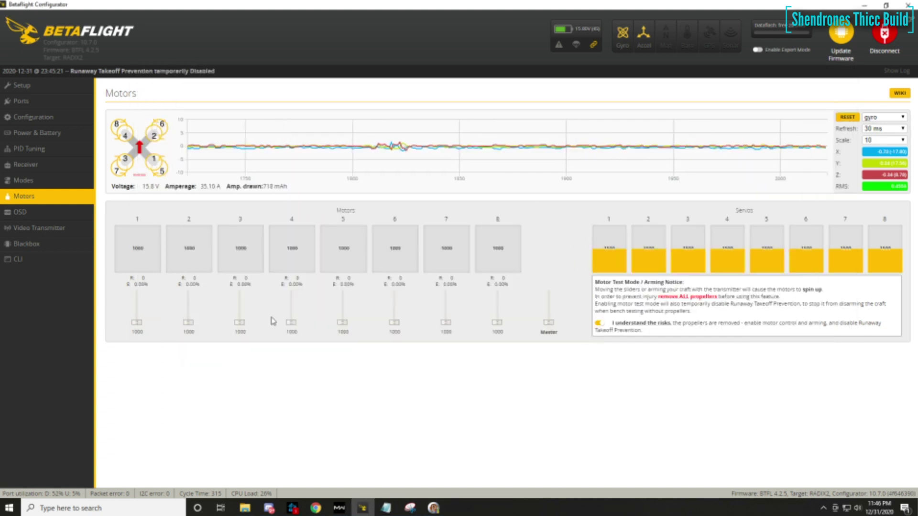
pyautogui.moveTo(343, 325); pyautogui.dragTo(342, 324)
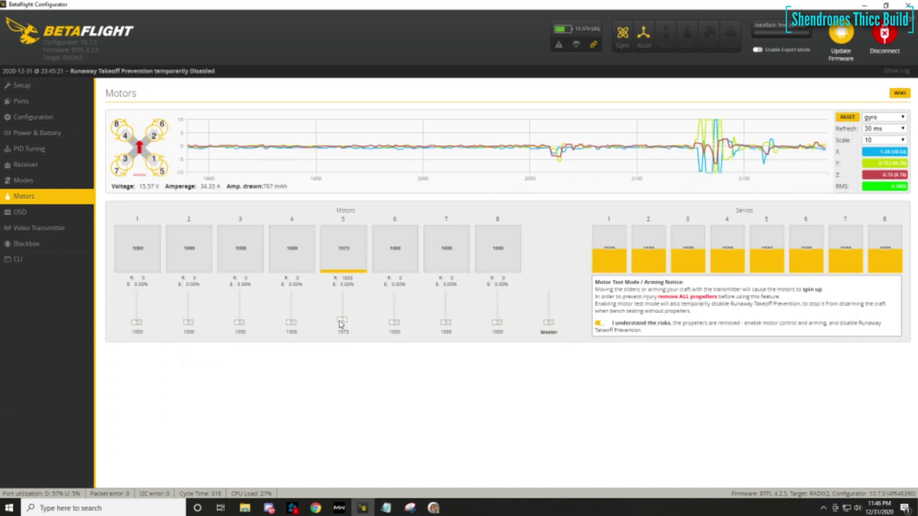
pyautogui.moveTo(339, 322); pyautogui.dragTo(342, 339)
pyautogui.moveTo(392, 323); pyautogui.dragTo(392, 334)
pyautogui.click(385, 508)
pyautogui.write('none')
pyautogui.press('Return')
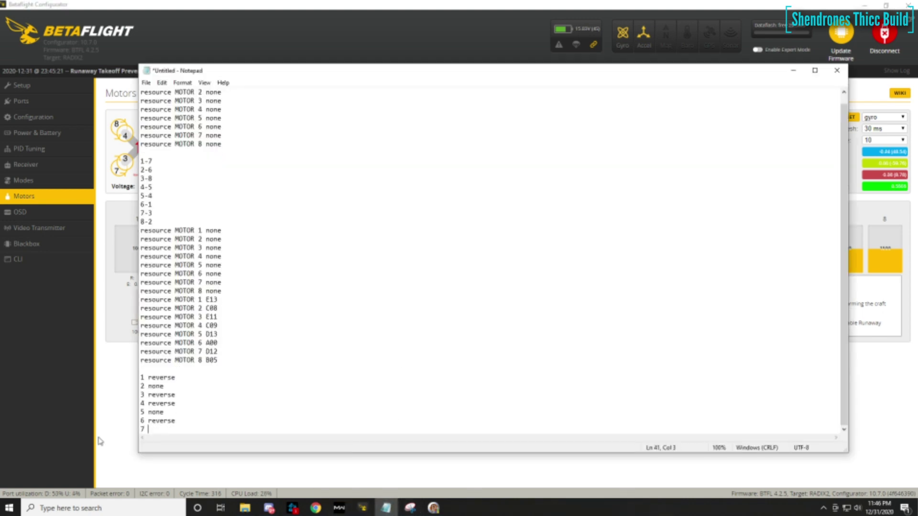
# - Spin motors 7 and 8 to check their rotation and record "7 reverse" and "8 none" in Notepad
pyautogui.hotkey('alt', 'Tab')
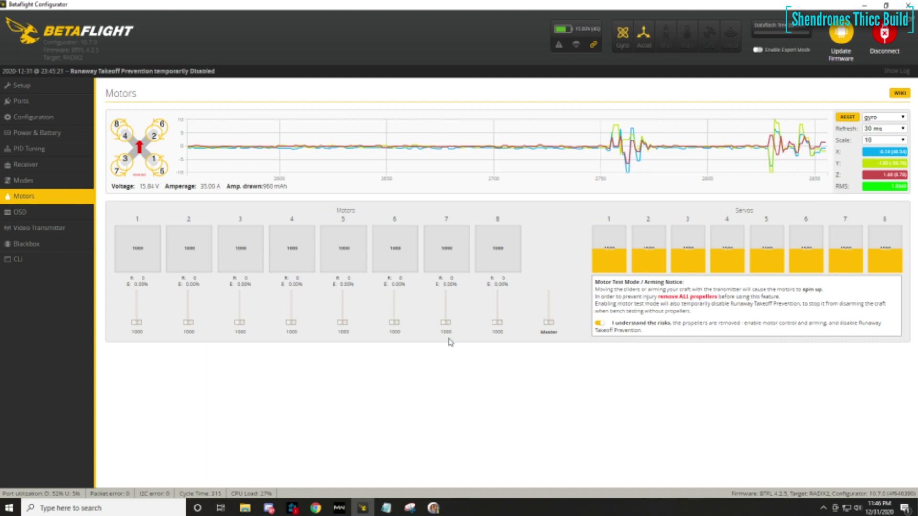
pyautogui.moveTo(446, 326); pyautogui.dragTo(447, 328)
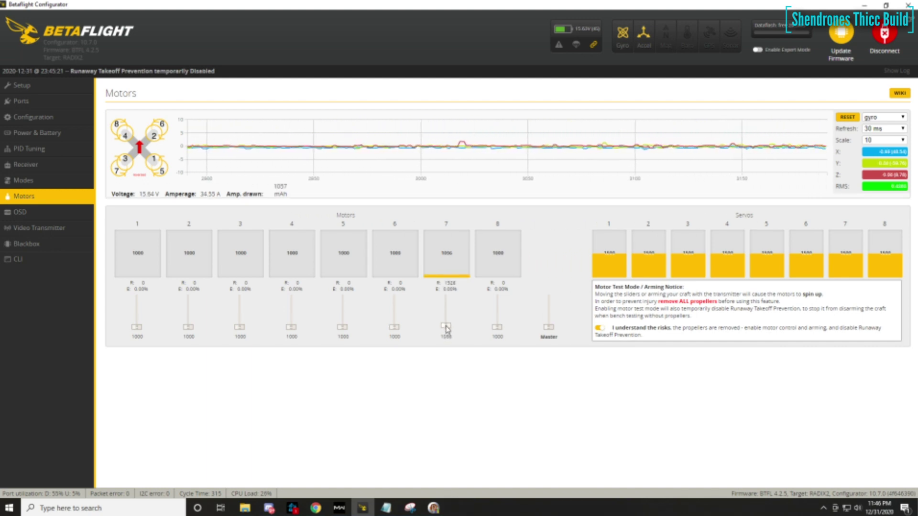
pyautogui.moveTo(446, 328); pyautogui.dragTo(455, 330)
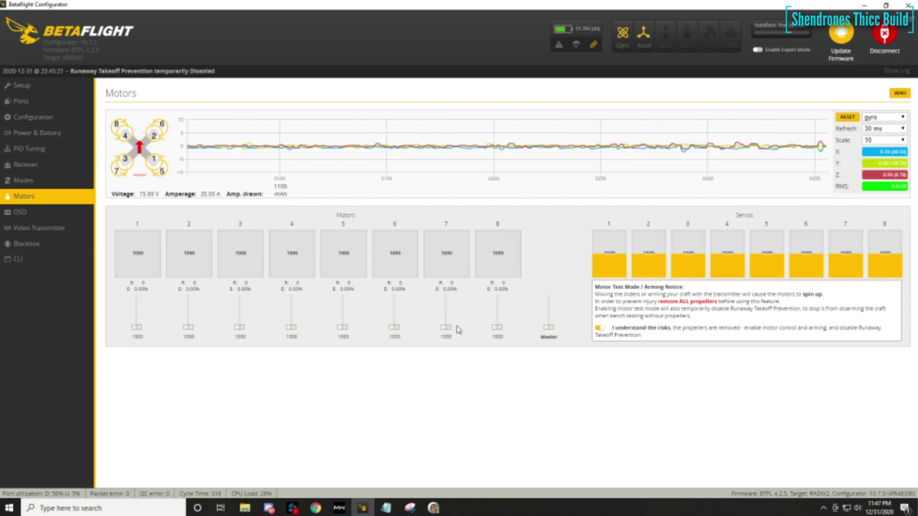
pyautogui.click(387, 508)
pyautogui.write('reverse')
pyautogui.press('Return')
pyautogui.write('8')
pyautogui.click(90, 389)
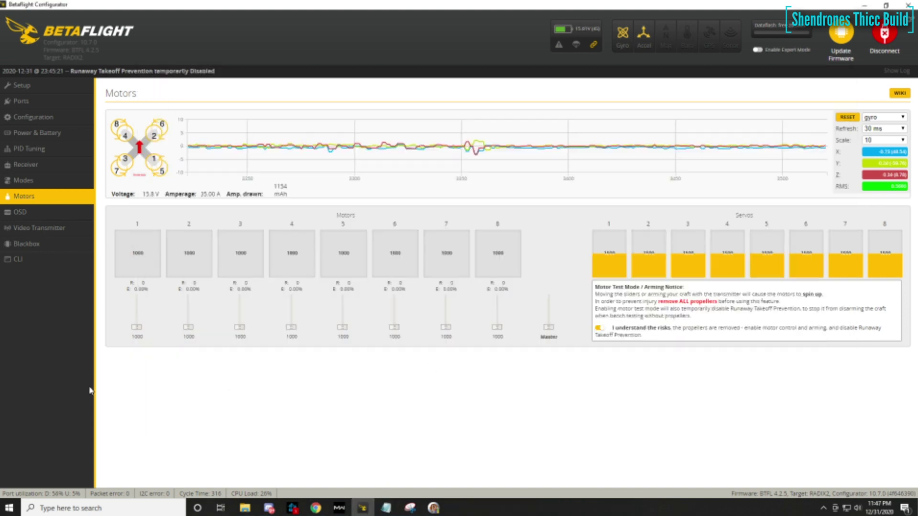
pyautogui.moveTo(496, 328); pyautogui.dragTo(495, 337)
pyautogui.click(385, 507)
pyautogui.write('none')
pyautogui.click(332, 479)
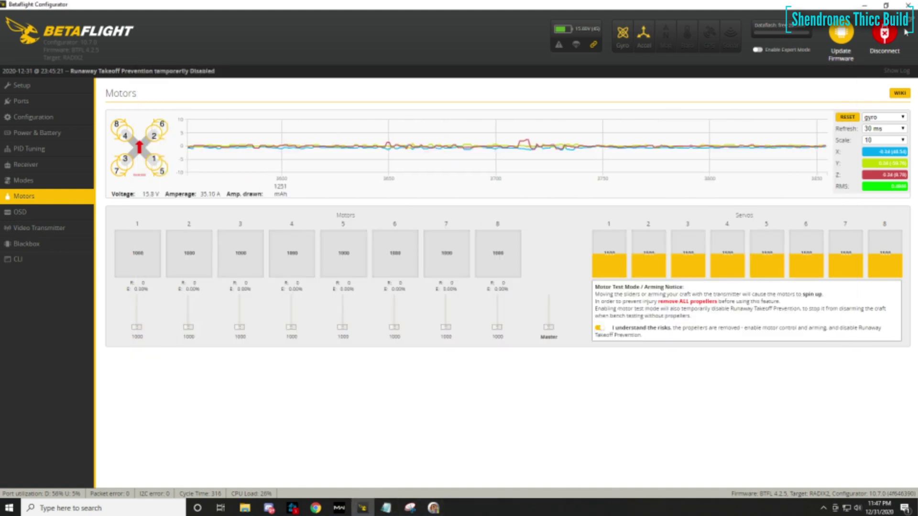
# - Disconnect the flight controller from Betaflight, try to connect through the already open BLHeliSuite32 on COM 7, and close that instance
pyautogui.click(884, 34)
pyautogui.click(438, 509)
pyautogui.click(435, 508)
pyautogui.click(144, 287)
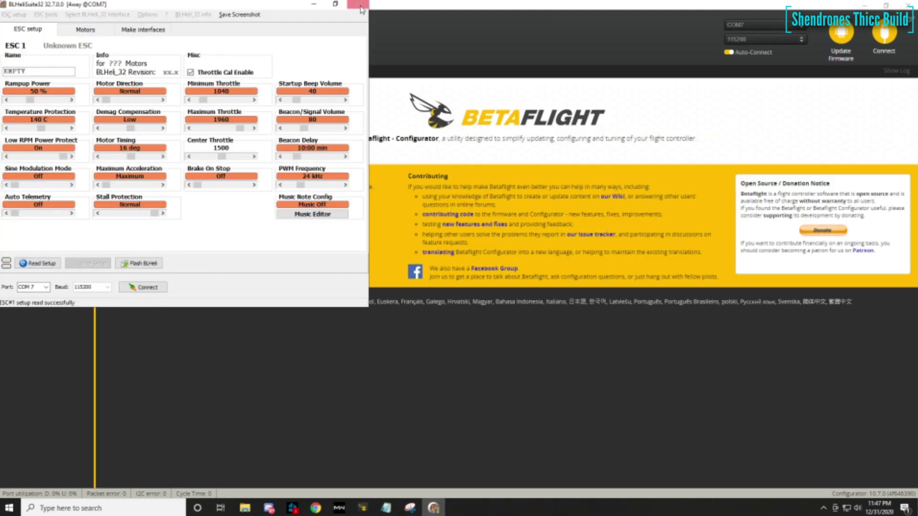
pyautogui.click(122, 314)
# - Search Windows for "blhel", launch BLHeliSuite32, connect on COM 7 and read the setup of all the ESCs
pyautogui.click(144, 508)
pyautogui.write('blhel')
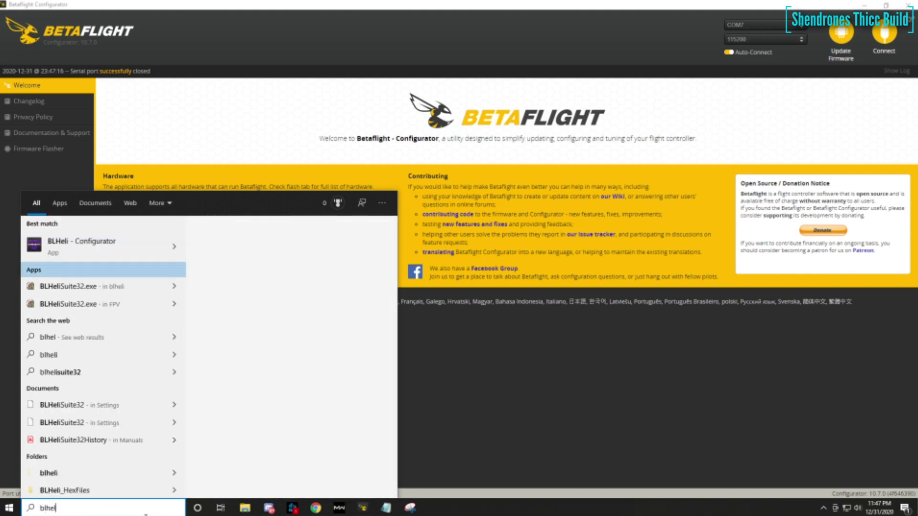
pyautogui.press('Down')
pyautogui.press('Return')
pyautogui.click(310, 387)
pyautogui.click(221, 365)
pyautogui.click(348, 441)
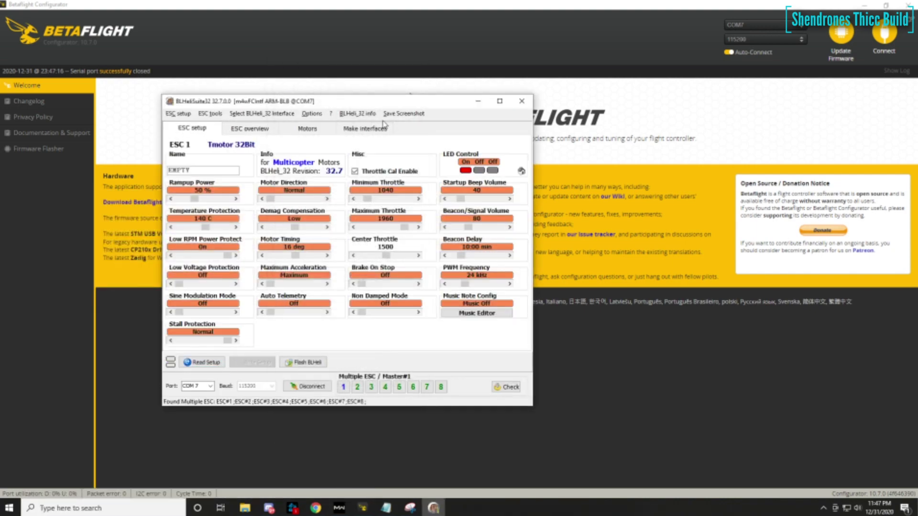
# - Bring up the Notepad notes, shrink the window and place it beside BLHeliSuite32
pyautogui.click(386, 508)
pyautogui.moveTo(856, 311); pyautogui.dragTo(366, 287)
pyautogui.moveTo(247, 71); pyautogui.dragTo(554, 48)
# - Deselect ESCs 2 to 8, set the Motor Direction of ESC 1 to Reversed and write its setup
pyautogui.click(230, 385)
pyautogui.click(244, 385)
pyautogui.click(259, 385)
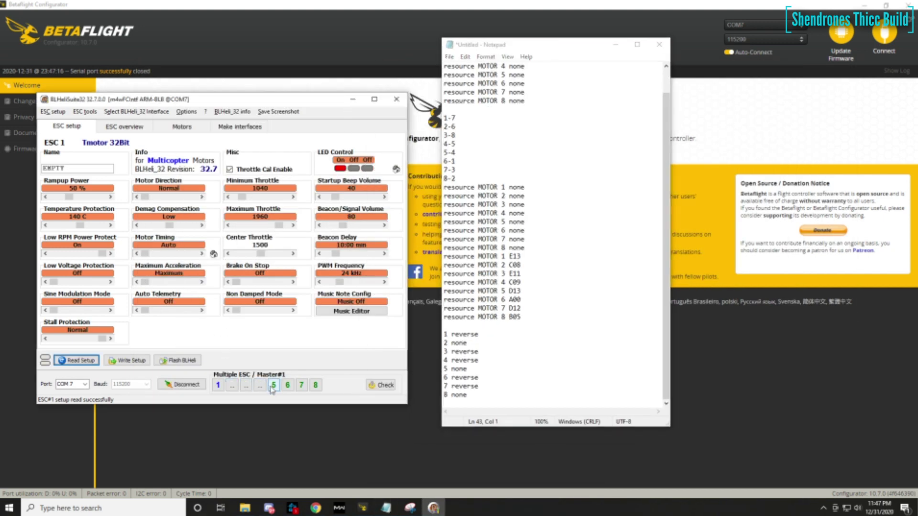
pyautogui.click(287, 385)
pyautogui.click(301, 385)
pyautogui.click(315, 385)
pyautogui.click(158, 197)
pyautogui.click(132, 364)
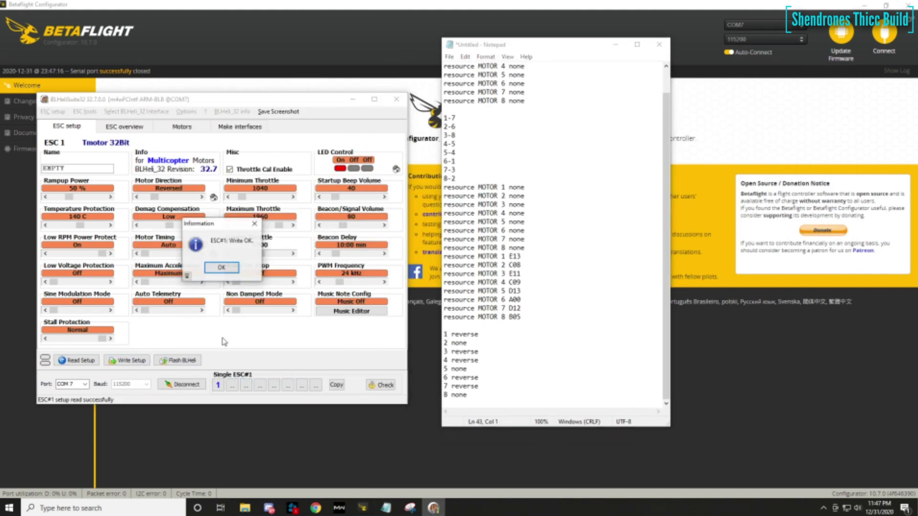
# - Set the Motor Direction of ESC 3 and ESC 4 to Reversed individually, writing the setup for each
pyautogui.click(246, 385)
pyautogui.click(136, 362)
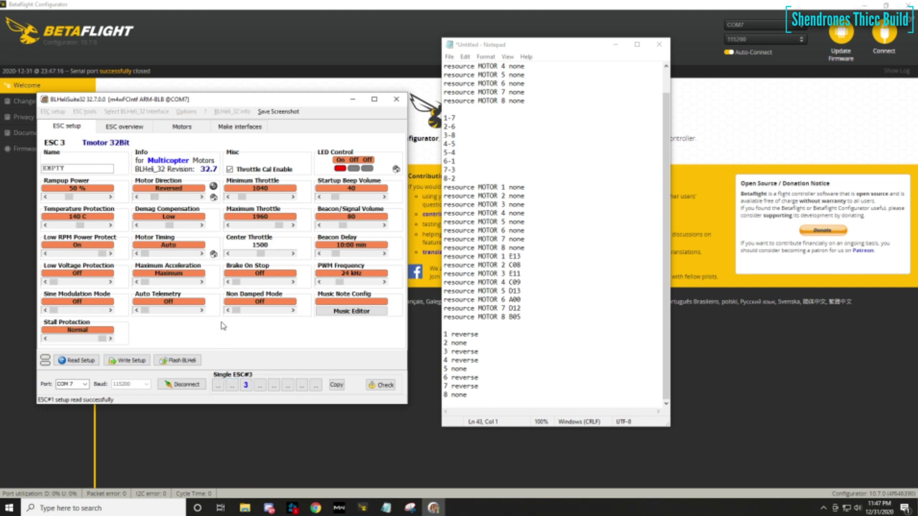
pyautogui.click(222, 268)
pyautogui.rightClick(259, 385)
pyautogui.click(158, 197)
pyautogui.click(128, 360)
# - Set the Motor Direction of ESC 6 and ESC 7 to Reversed individually, writing the setup for each
pyautogui.click(287, 386)
pyautogui.click(158, 197)
pyautogui.click(128, 361)
pyautogui.click(222, 268)
pyautogui.click(301, 385)
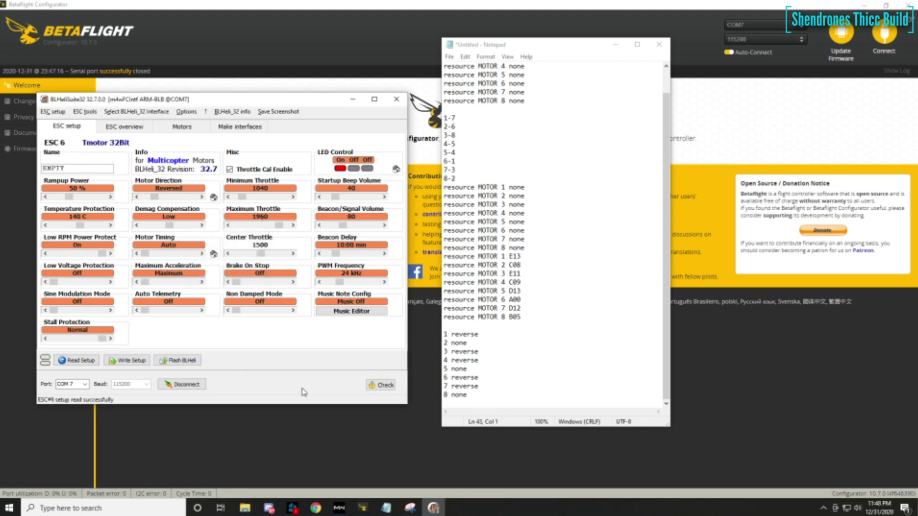
pyautogui.click(158, 197)
pyautogui.click(137, 364)
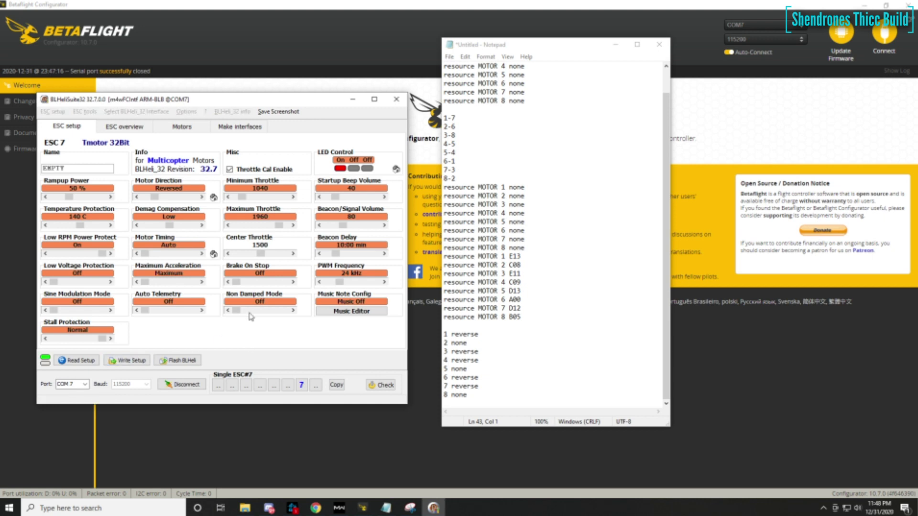
pyautogui.click(222, 268)
# - For all eight ESCs, write Beacon Delay 2:30 min, Beacon/Signal Volume 207, PWM Frequency 48 kHz and Motor Timing 29 deg
pyautogui.click(218, 385)
pyautogui.click(232, 385)
pyautogui.click(246, 385)
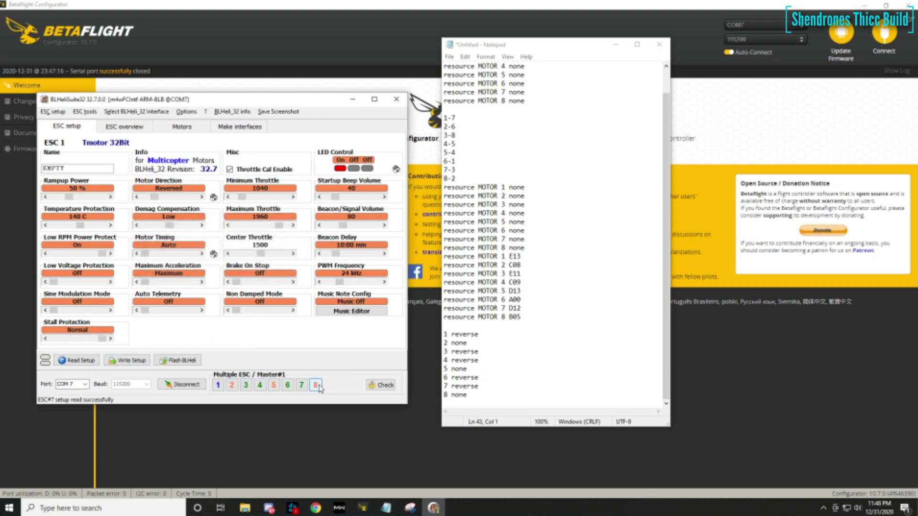
pyautogui.moveTo(344, 257); pyautogui.dragTo(330, 258)
pyautogui.moveTo(343, 225); pyautogui.dragTo(367, 227)
pyautogui.moveTo(340, 282); pyautogui.dragTo(382, 286)
pyautogui.moveTo(144, 253); pyautogui.dragTo(190, 258)
pyautogui.click(144, 362)
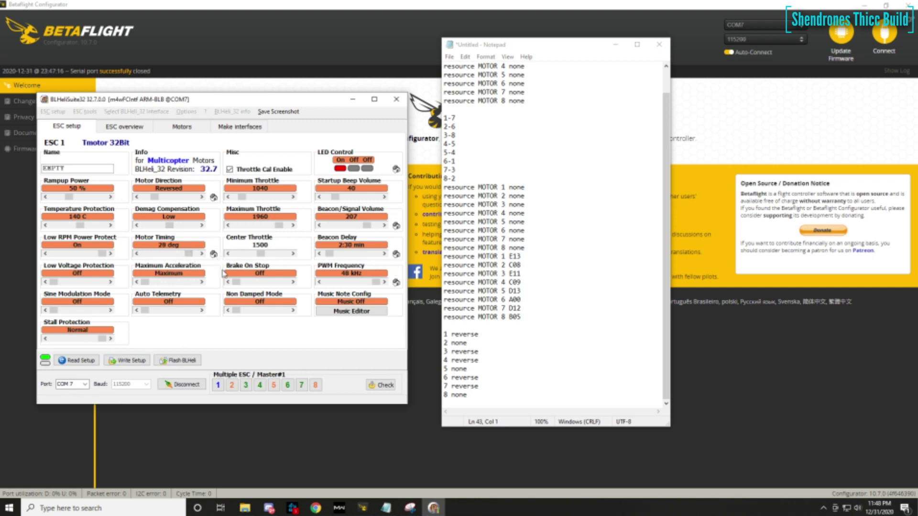
pyautogui.click(221, 321)
# - Disconnect and minimize BLHeliSuite32 and Notepad, reconnect the flight controller in Betaflight and dismiss the accelerometer warning
pyautogui.click(185, 385)
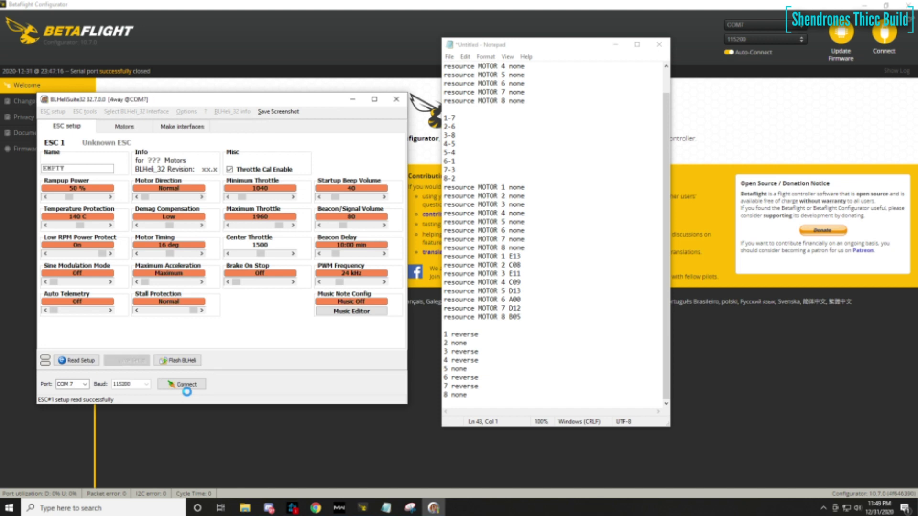
pyautogui.click(352, 98)
pyautogui.click(616, 44)
pyautogui.click(884, 36)
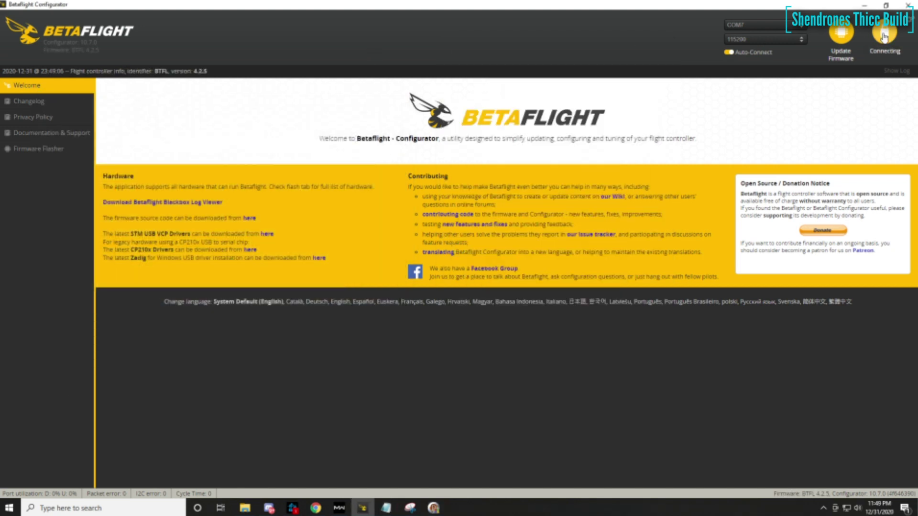
pyautogui.click(241, 290)
pyautogui.click(24, 196)
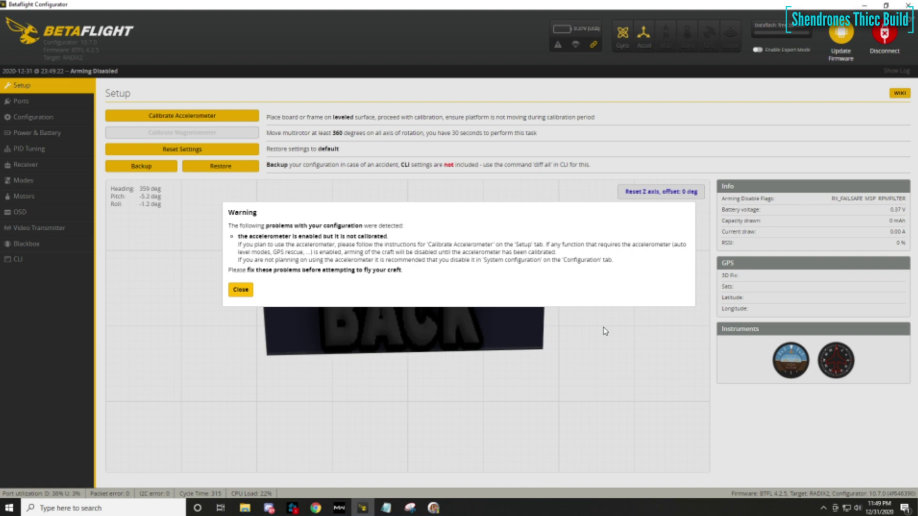
pyautogui.click(240, 290)
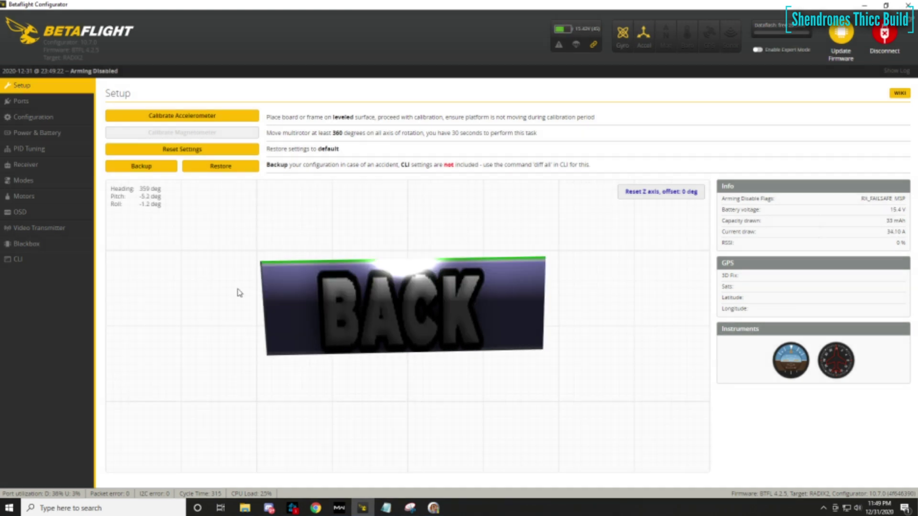
# - Open the Motors page and spin all eight motors together with the Master control, returning them to a stop
pyautogui.click(51, 197)
pyautogui.scroll(3, 549, 325)
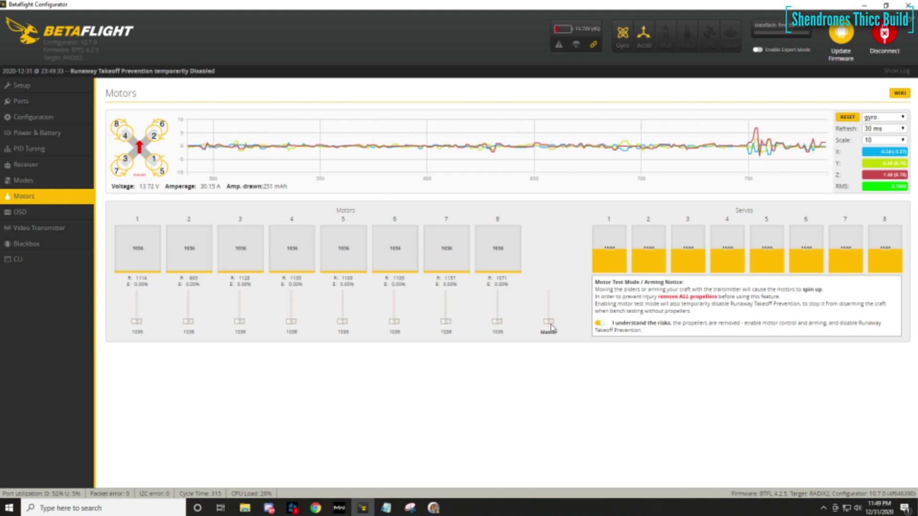
pyautogui.moveTo(551, 328); pyautogui.dragTo(506, 422)
pyautogui.hotkey('alt', 'z')
pyautogui.click(463, 158)
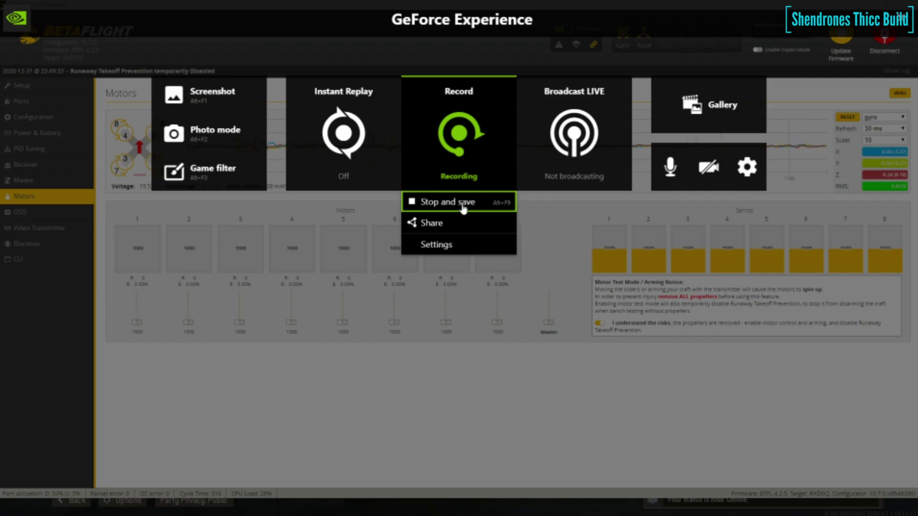
pyautogui.click(463, 204)
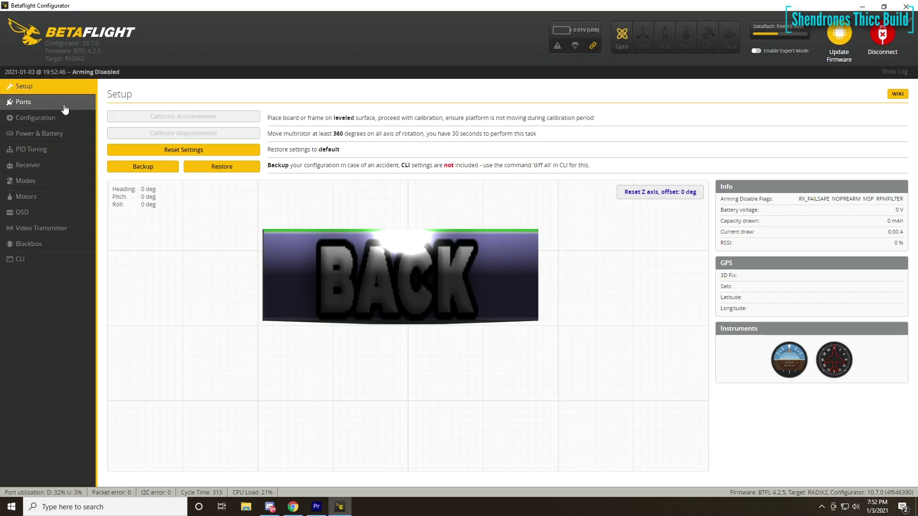
# - Open the Ports page and check the GPS sensor input and its baud rate on UART5
pyautogui.click(61, 103)
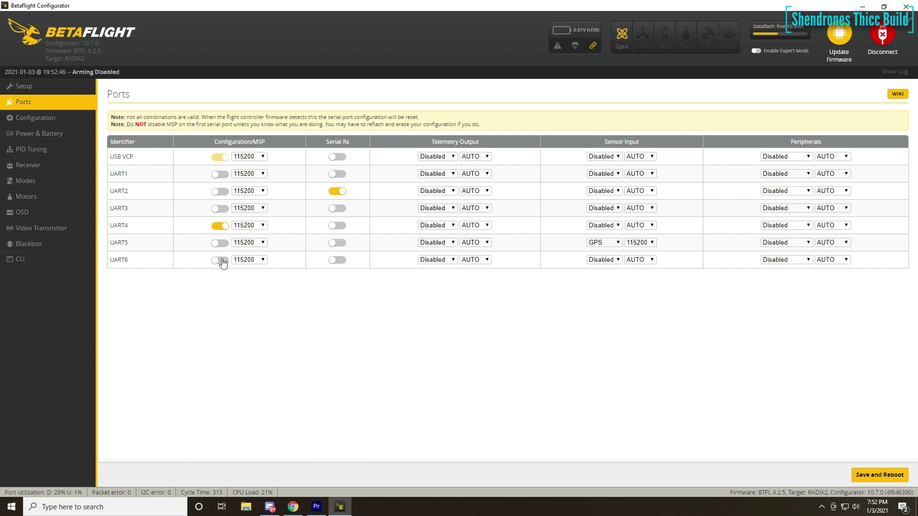
pyautogui.click(643, 243)
pyautogui.click(642, 242)
pyautogui.click(602, 243)
pyautogui.click(601, 245)
# - On the Configuration page, choose DSHOT600 as the ESC/motor protocol and toggle Bidirectional DShot, leaving it enabled
pyautogui.click(41, 117)
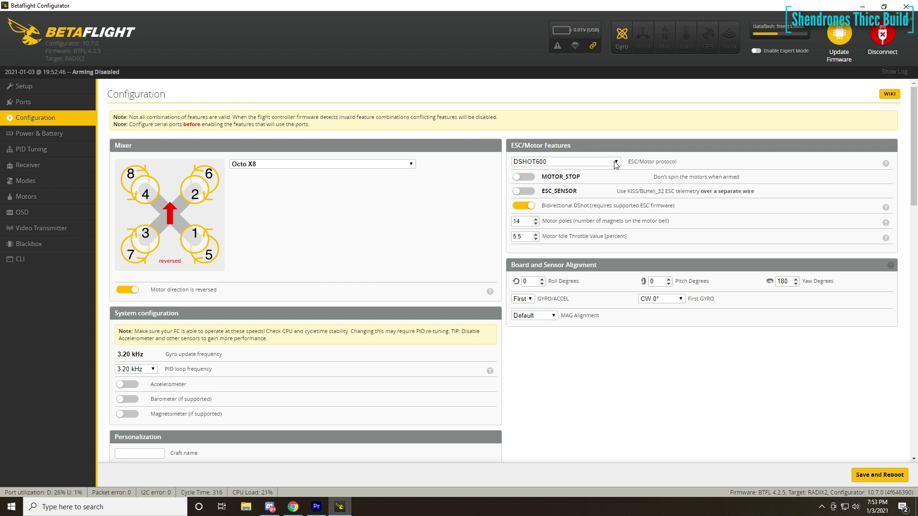
pyautogui.click(584, 162)
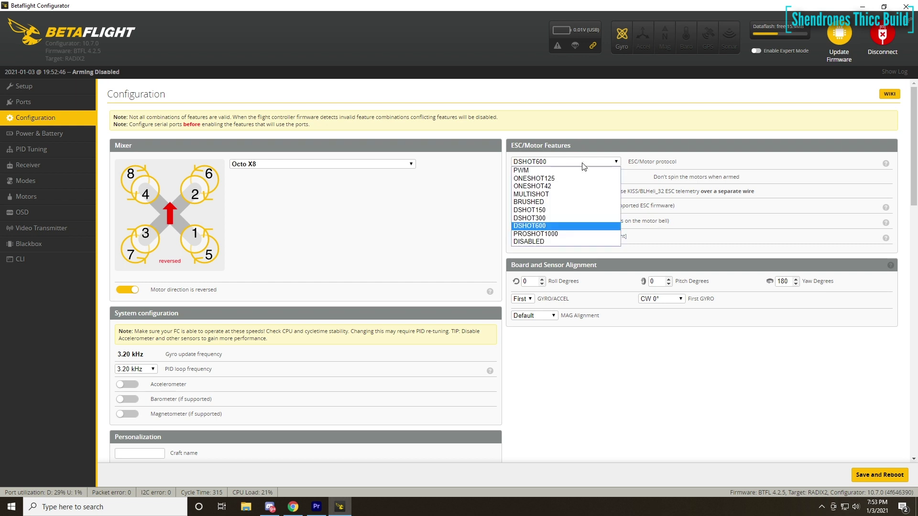
pyautogui.click(565, 227)
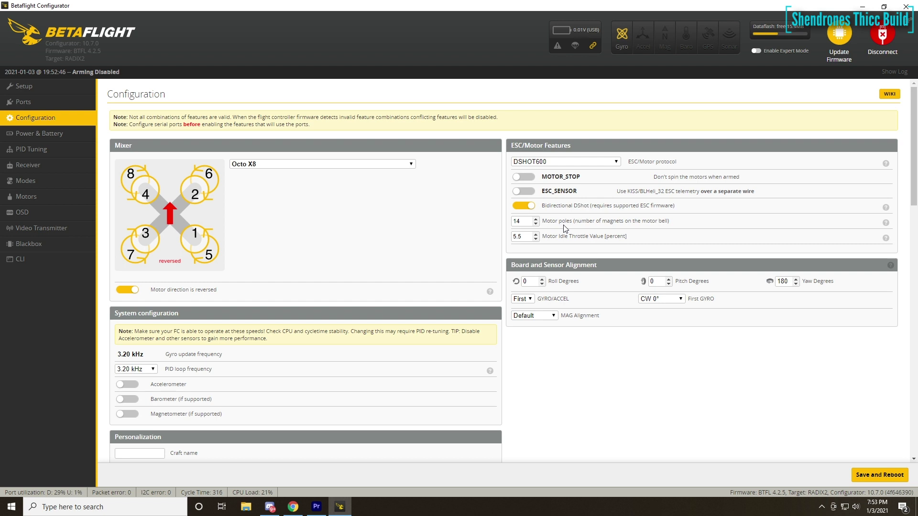
pyautogui.click(530, 206)
pyautogui.click(531, 206)
# - Choose Octo X8 as the mixer type and toggle "Motor direction is reversed", leaving it enabled
pyautogui.click(293, 164)
pyautogui.scroll(-3, 282, 301)
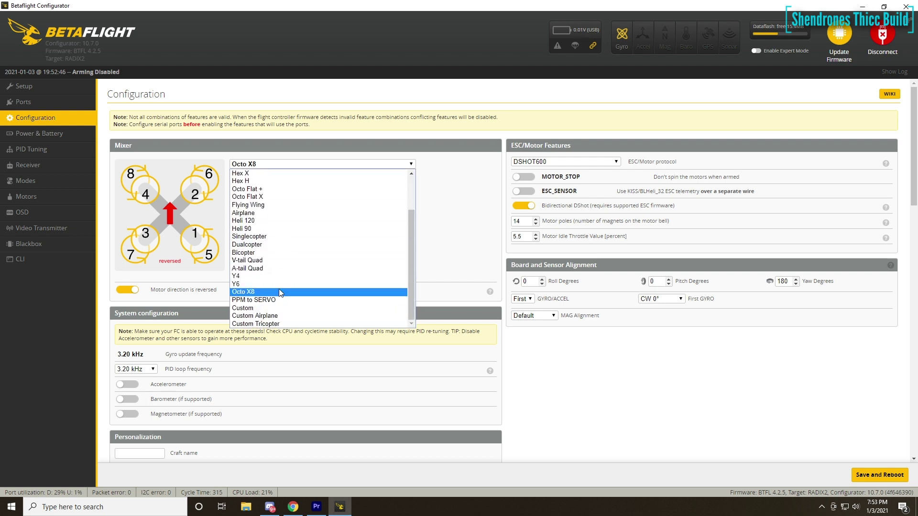
pyautogui.click(280, 291)
pyautogui.click(123, 290)
pyautogui.click(123, 290)
pyautogui.click(124, 290)
pyautogui.click(123, 290)
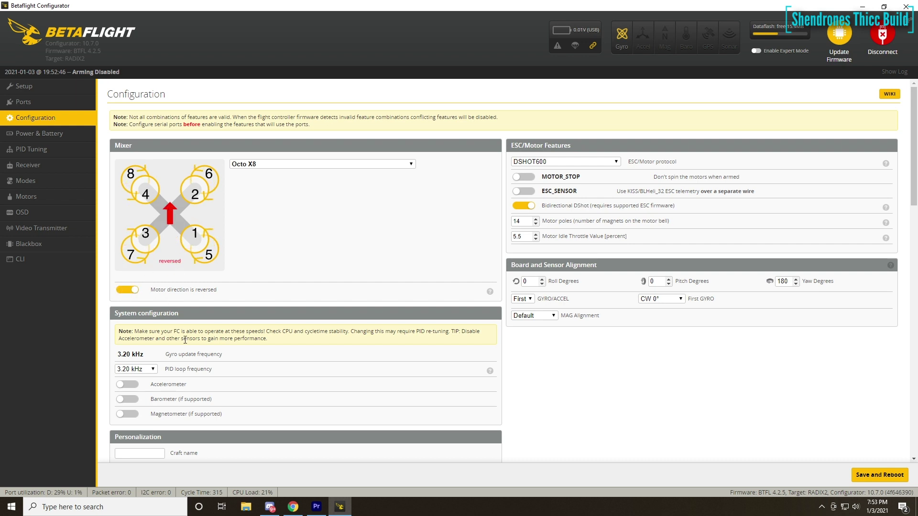
# - Review the system configuration and receiver settings, checking the Serial Receiver Provider options
pyautogui.scroll(-3, 185, 340)
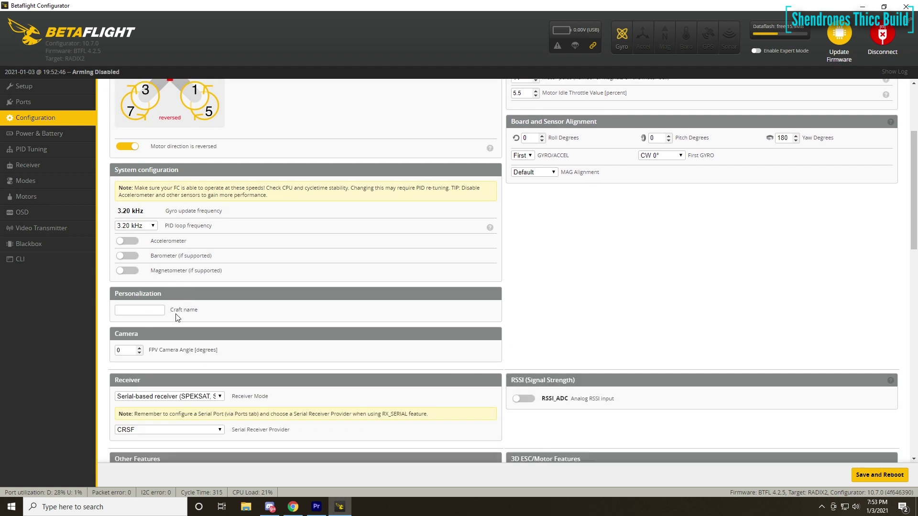
pyautogui.scroll(-1, 178, 318)
pyautogui.scroll(-1, 177, 318)
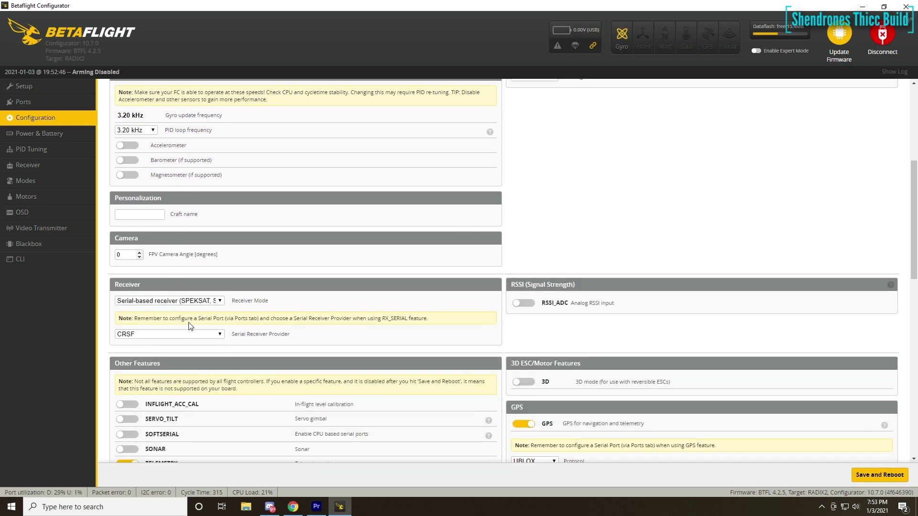
pyautogui.click(204, 333)
pyautogui.click(281, 333)
pyautogui.scroll(-1, 244, 342)
pyautogui.scroll(-3, 244, 343)
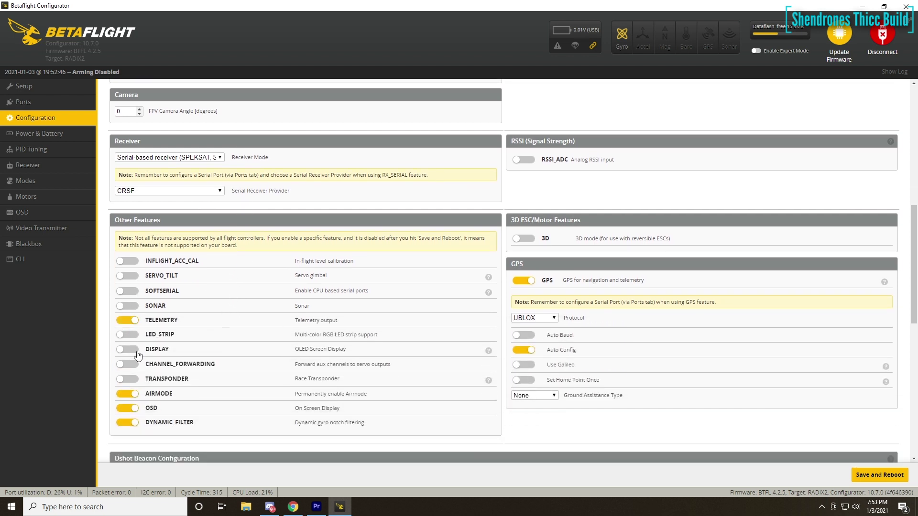
# - Toggle the AIRMODE, OSD, DYNAMIC_FILTER and GPS features, leaving each one enabled, and go on to the beacon settings
pyautogui.click(130, 394)
pyautogui.click(128, 408)
pyautogui.click(128, 409)
pyautogui.click(130, 423)
pyautogui.click(130, 423)
pyautogui.click(523, 282)
pyautogui.click(522, 284)
pyautogui.scroll(-1, 485, 356)
pyautogui.scroll(-2, 478, 353)
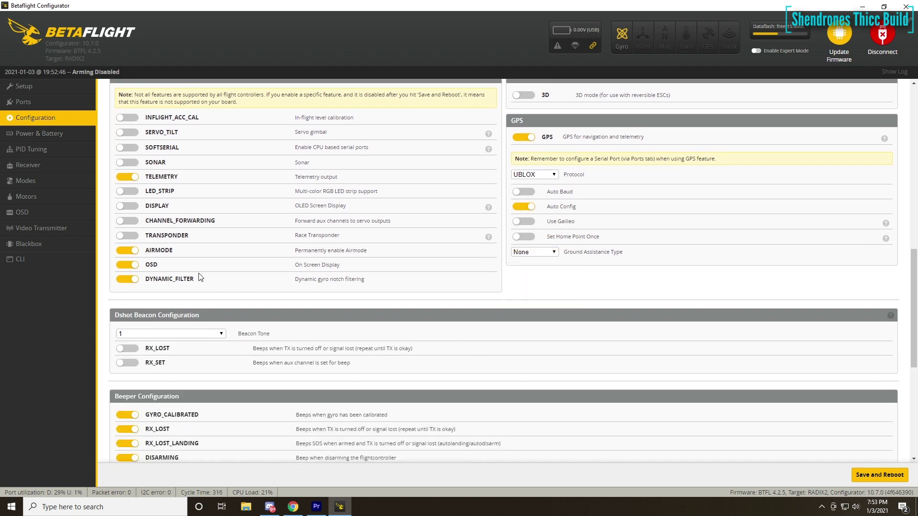
# - Review the Power & Battery settings and the PID profile, rateprofile and filter settings on the PID Tuning page
pyautogui.click(46, 139)
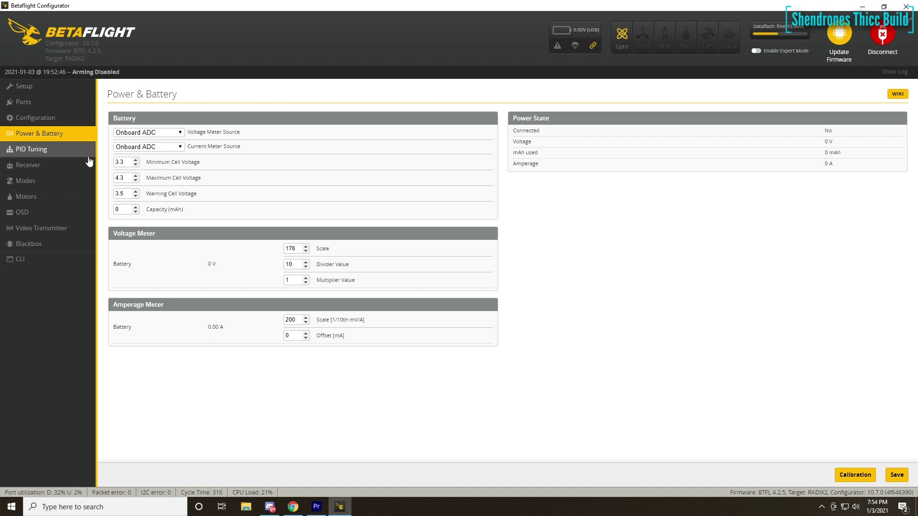
pyautogui.click(59, 152)
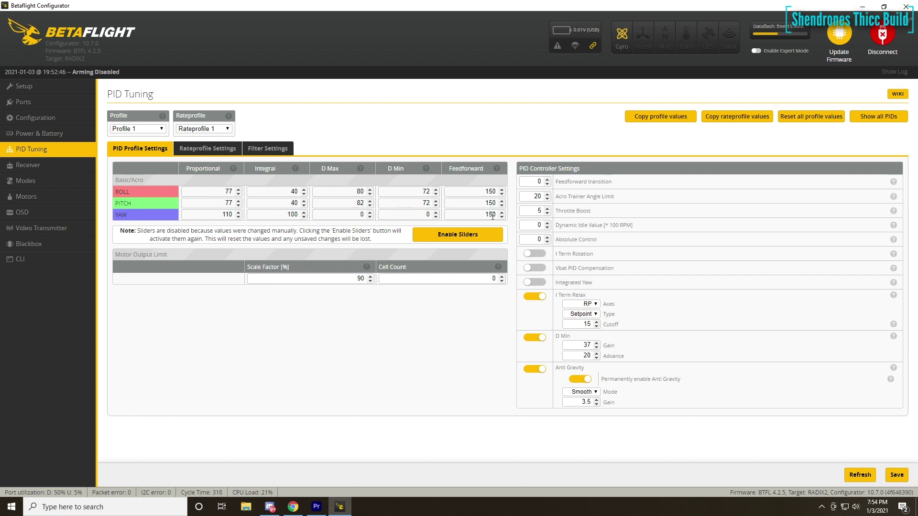
pyautogui.click(217, 150)
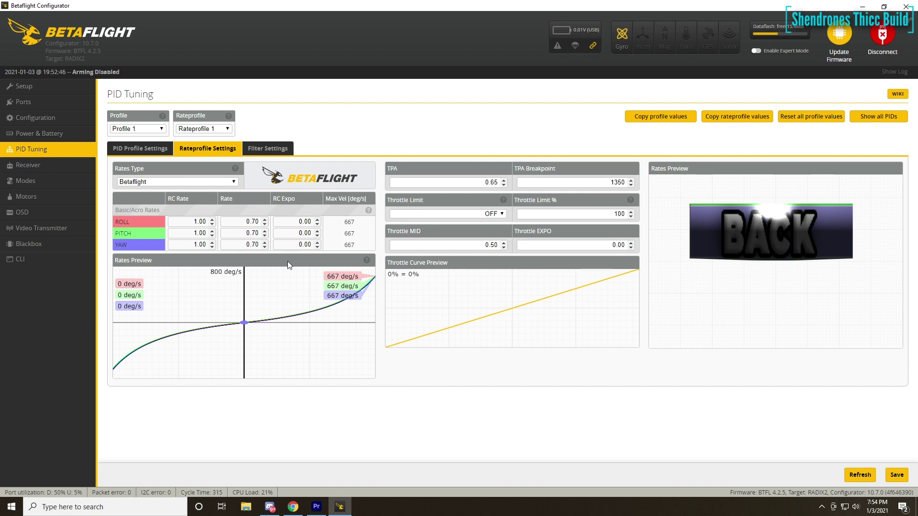
pyautogui.click(280, 150)
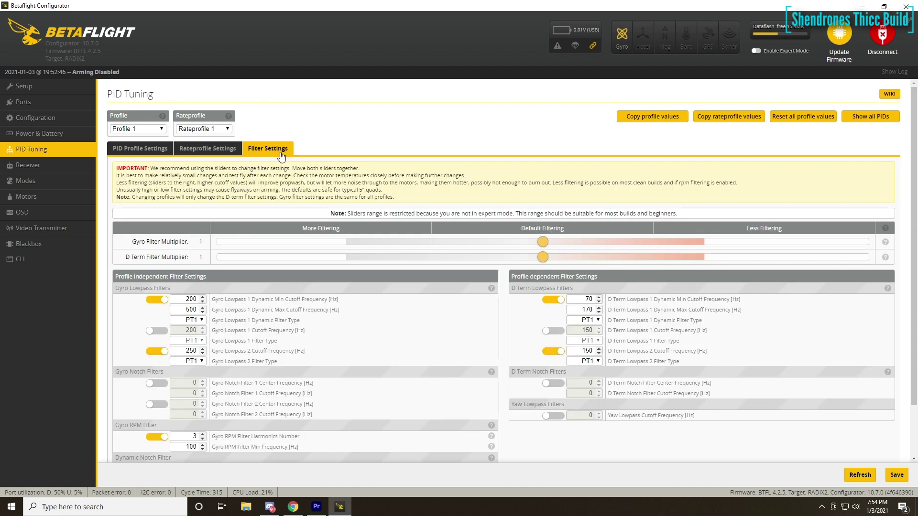
pyautogui.scroll(-2, 467, 332)
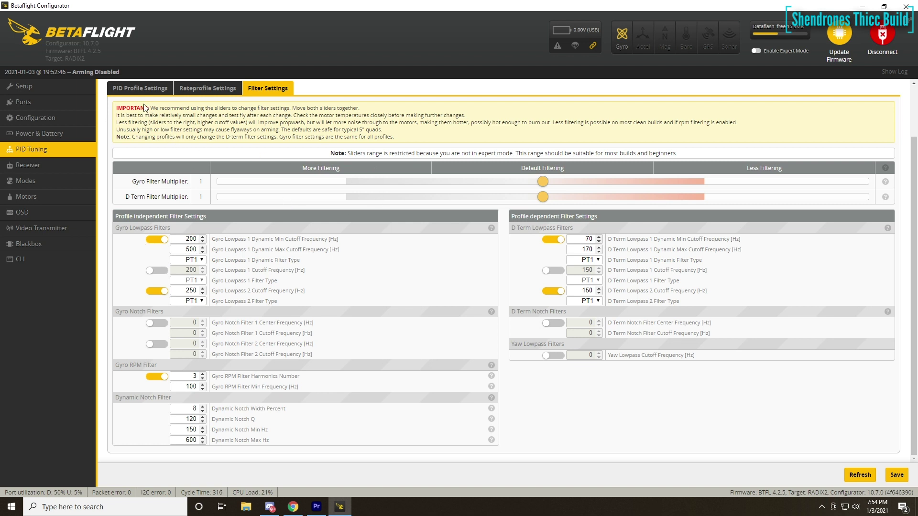
# - On the Modes page, check the ARM and PREARM switch ranges and hide the unused modes
pyautogui.click(54, 180)
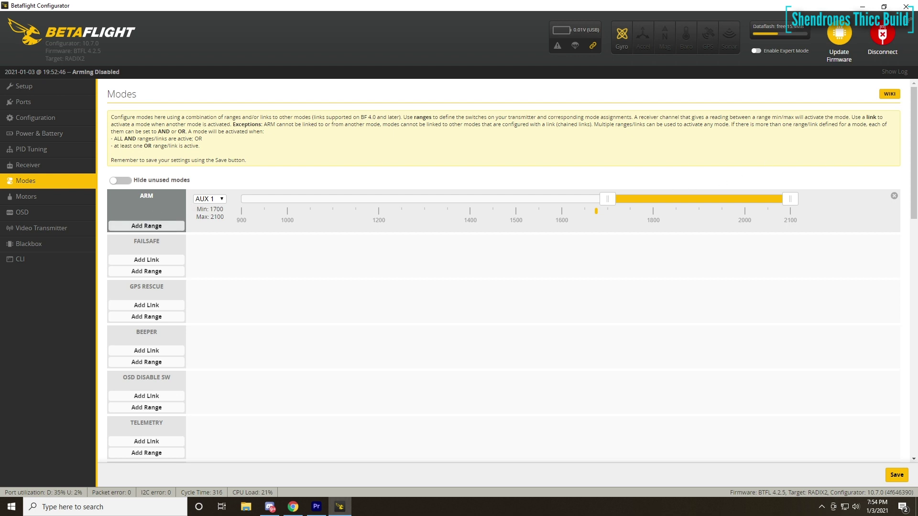
pyautogui.scroll(-8, 147, 226)
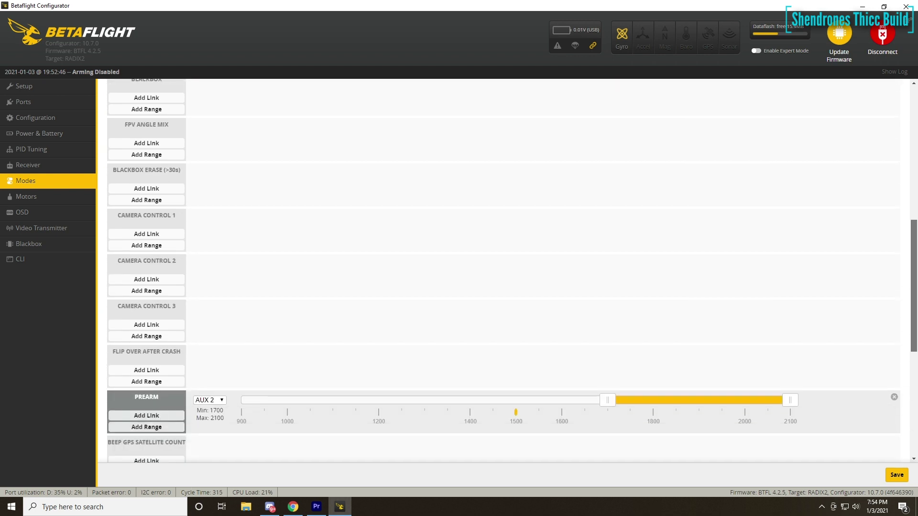
pyautogui.scroll(-4, 306, 187)
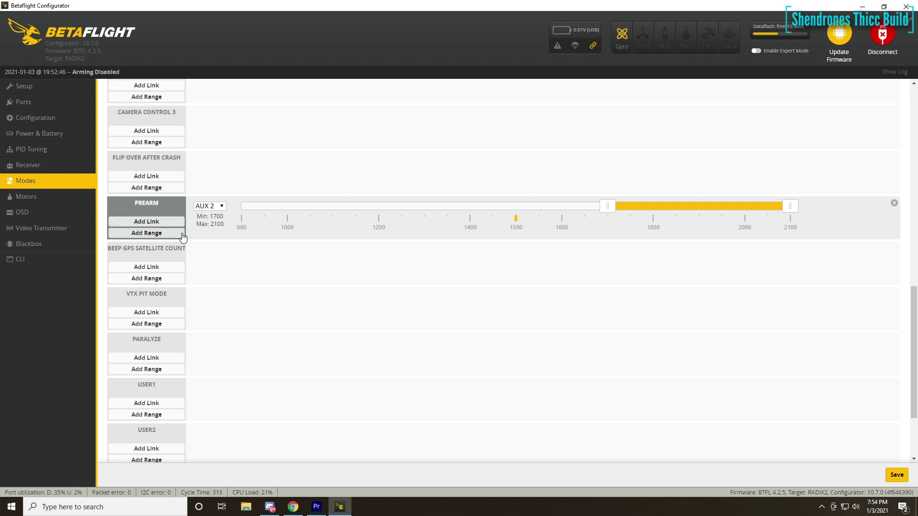
pyautogui.moveTo(914, 301); pyautogui.dragTo(885, 70)
pyautogui.click(135, 178)
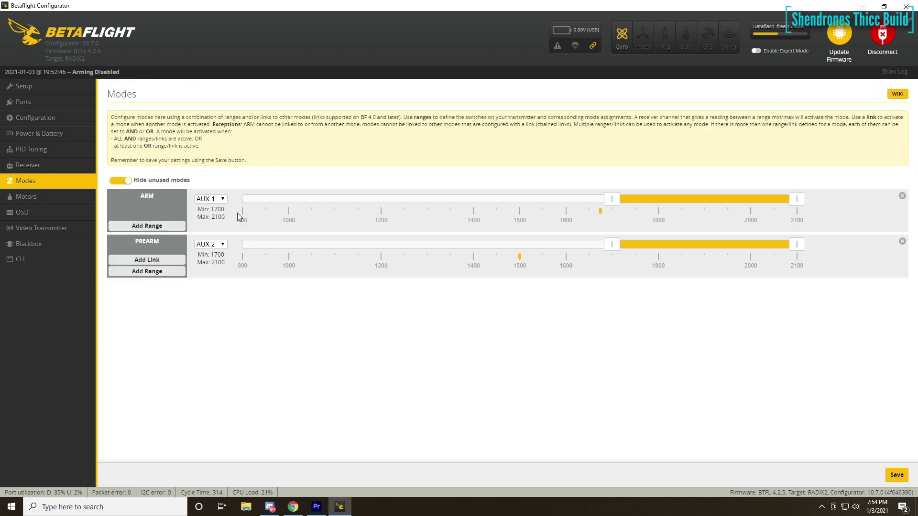
# - Review the OSD elements, preview, timers and alarms, and return to the Setup page
pyautogui.click(51, 211)
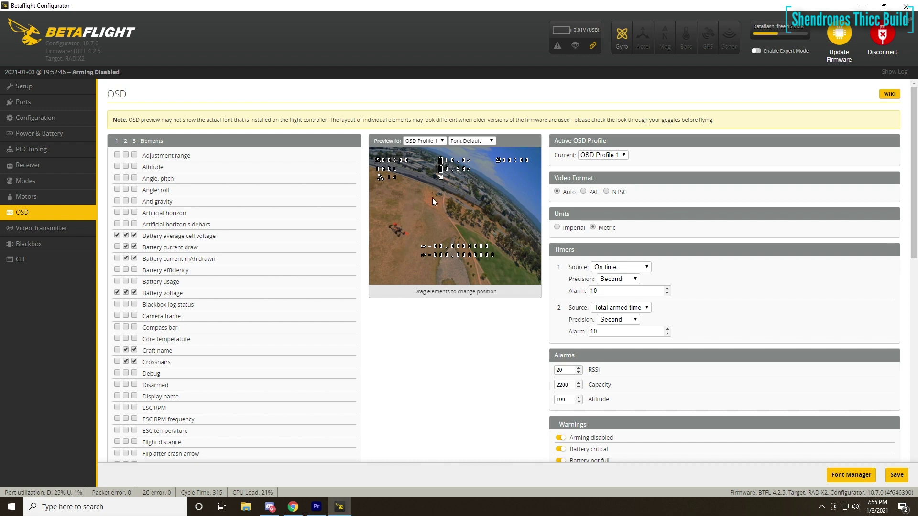
pyautogui.scroll(-5, 519, 241)
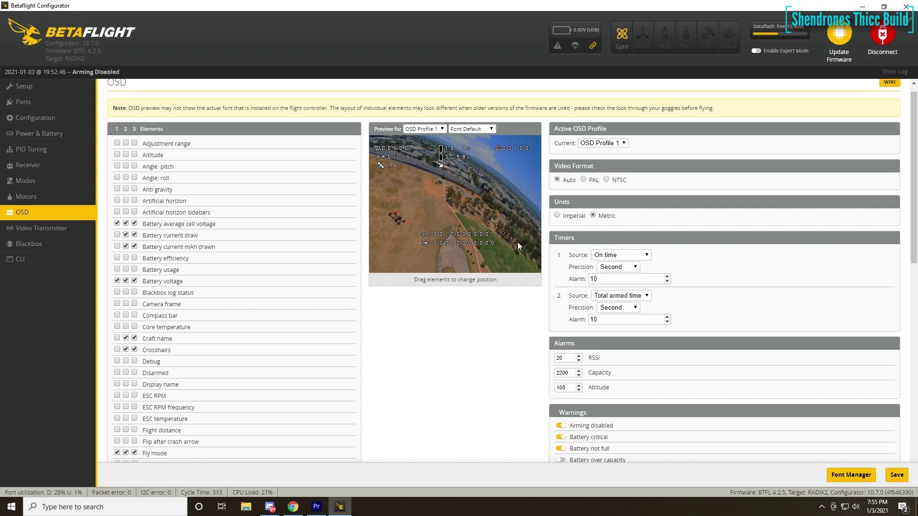
pyautogui.scroll(5, 503, 240)
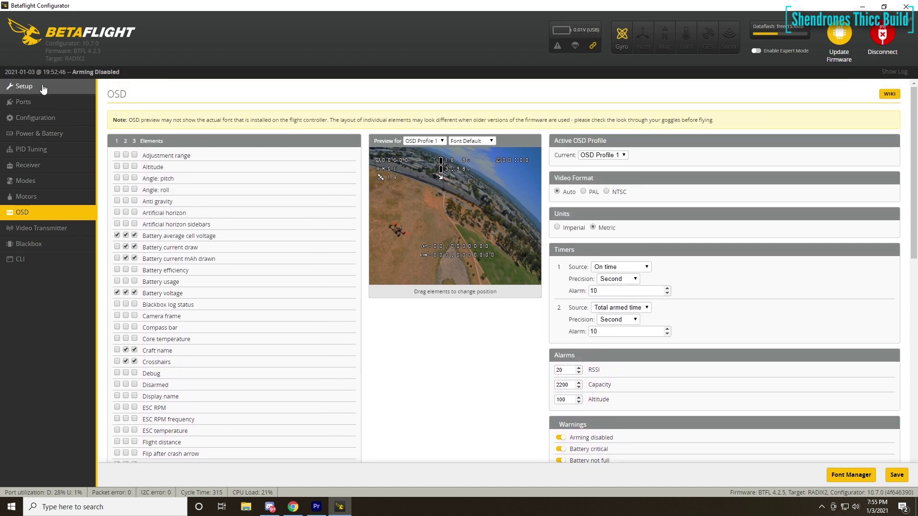
pyautogui.click(24, 86)
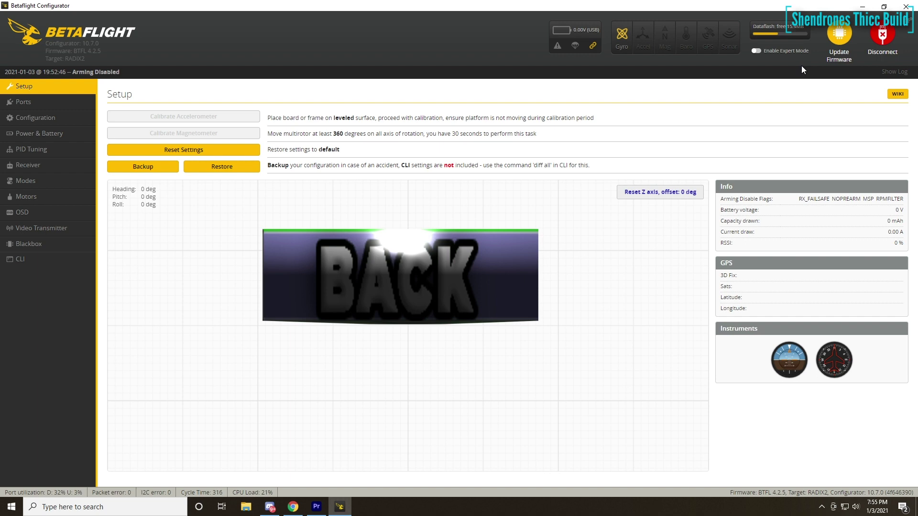